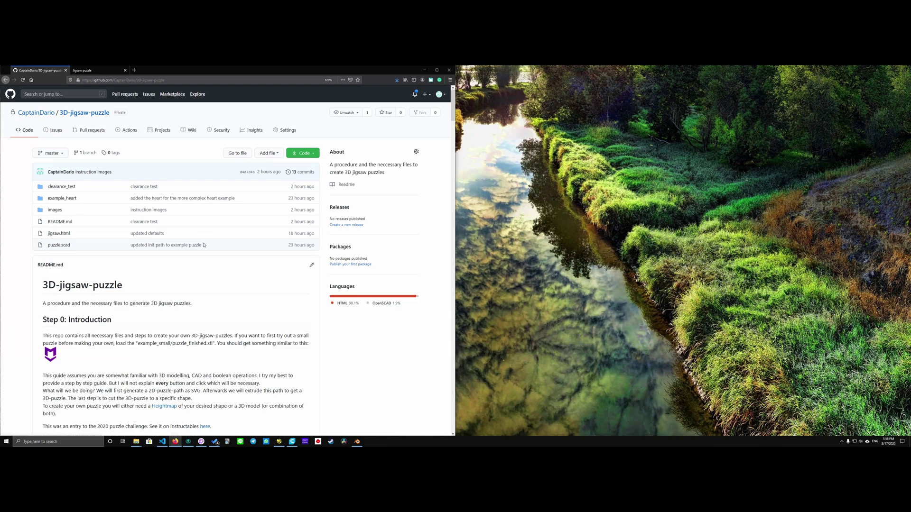
scroll(204, 245, down, 8)
scroll(195, 243, up, 8)
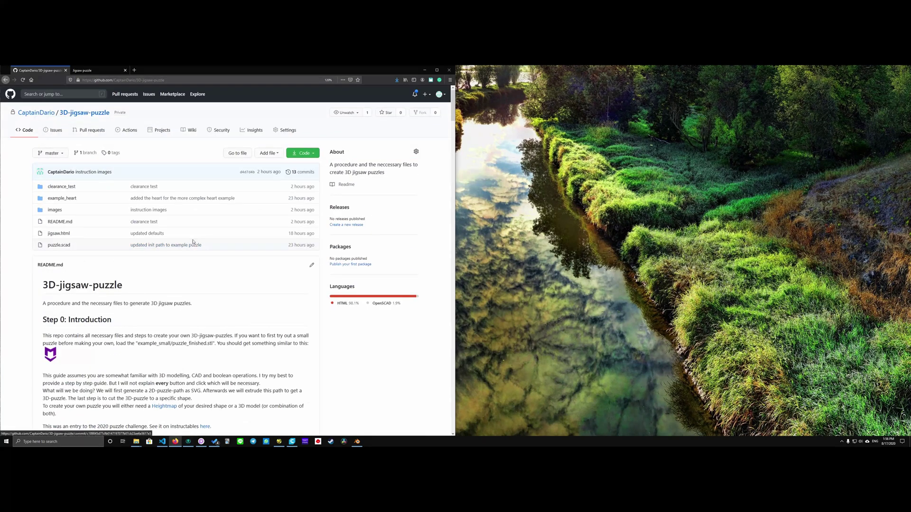
scroll(185, 235, down, 1)
scroll(143, 171, up, 1)
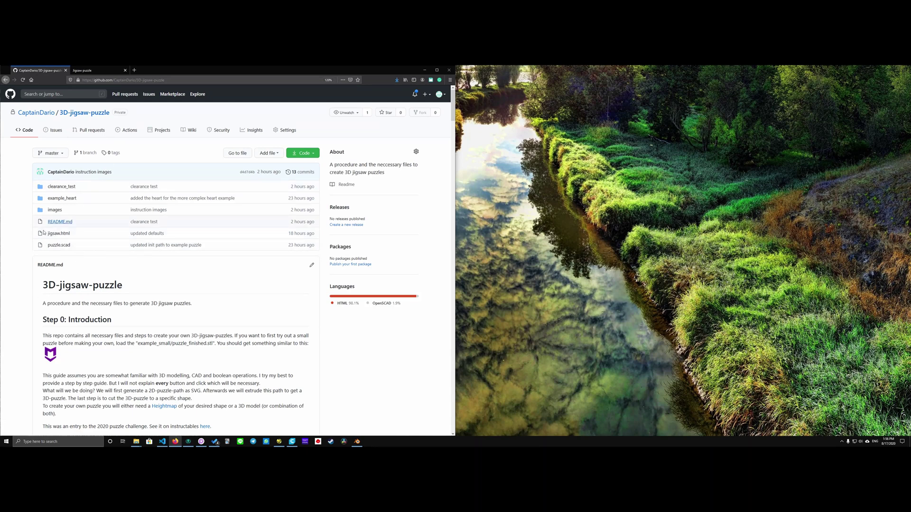
Step: Review the jigsaw generator's settings for jitter, corner radius and path thickness, and refer back to the 3D-jigsaw-puzzle repository
click(97, 72)
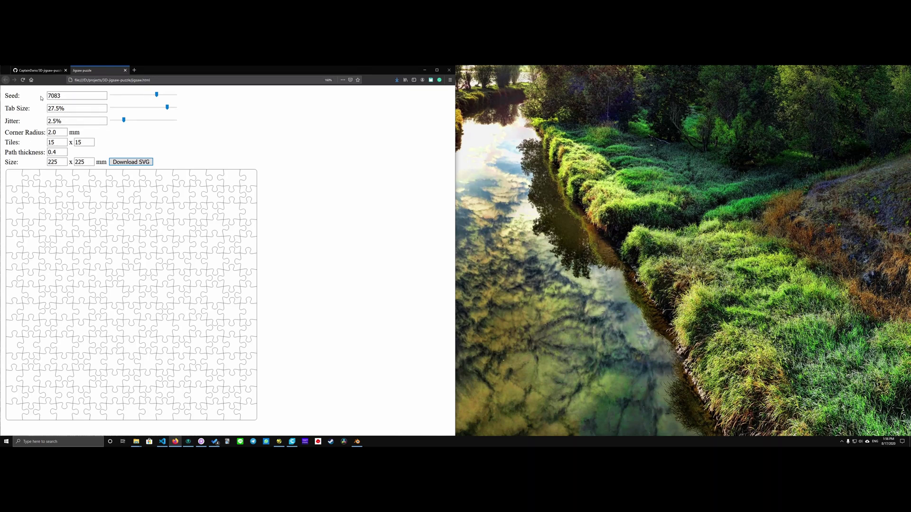
click(53, 121)
click(61, 135)
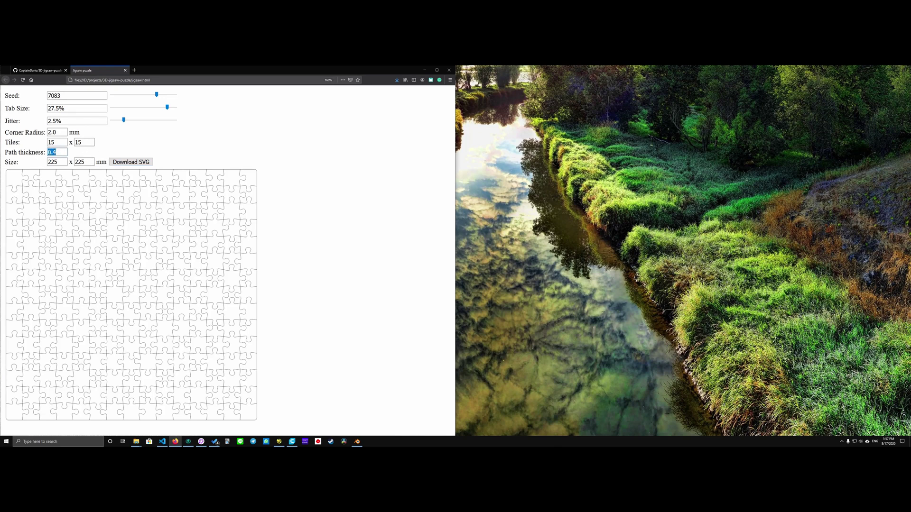
click(64, 155)
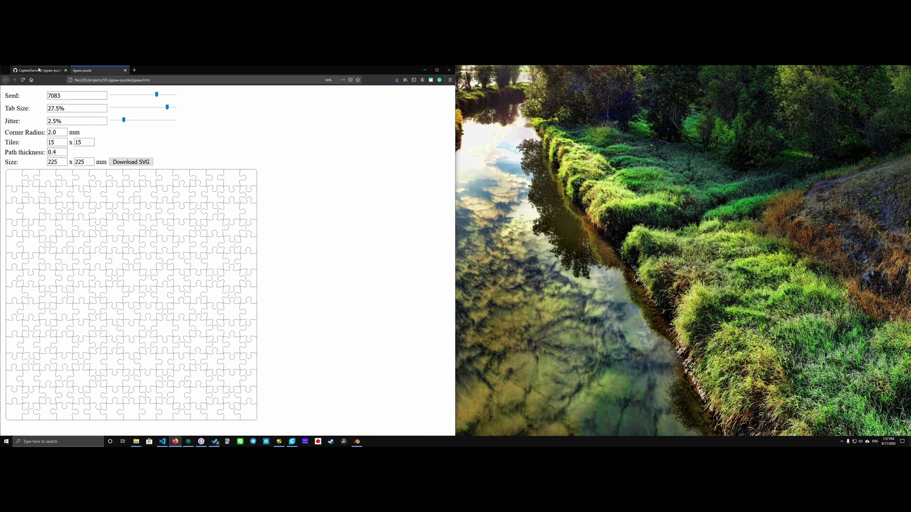
click(49, 70)
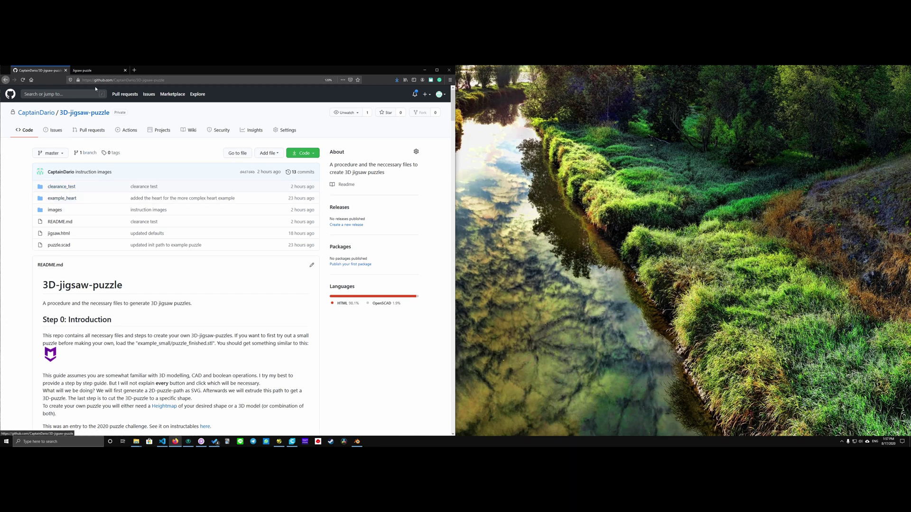
click(84, 70)
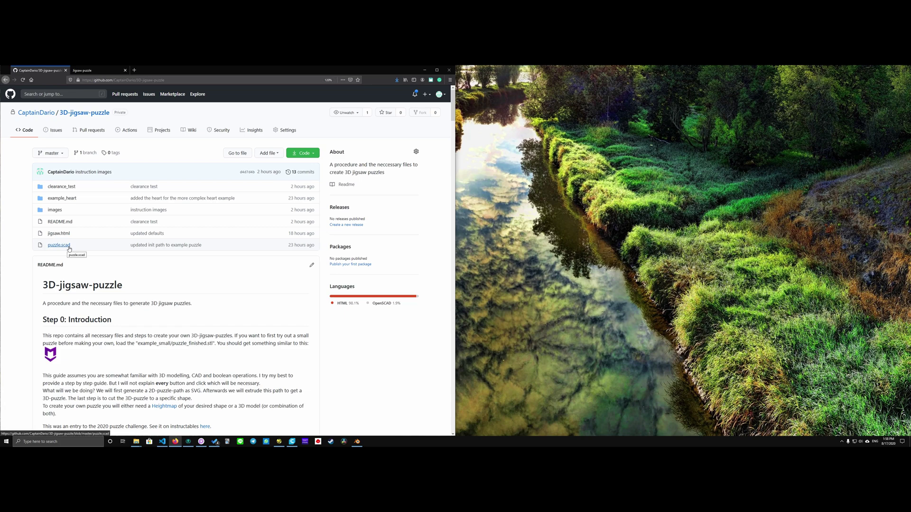
Step: Switch to OpenSCAD and examine the extruded small puzzle preview from several angles
click(279, 442)
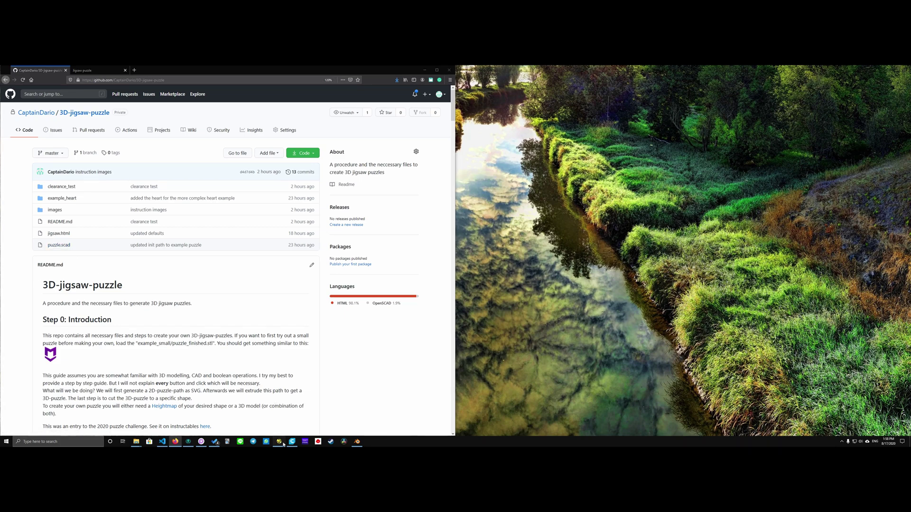
scroll(261, 189, down, 4)
scroll(233, 183, up, 5)
scroll(231, 182, down, 6)
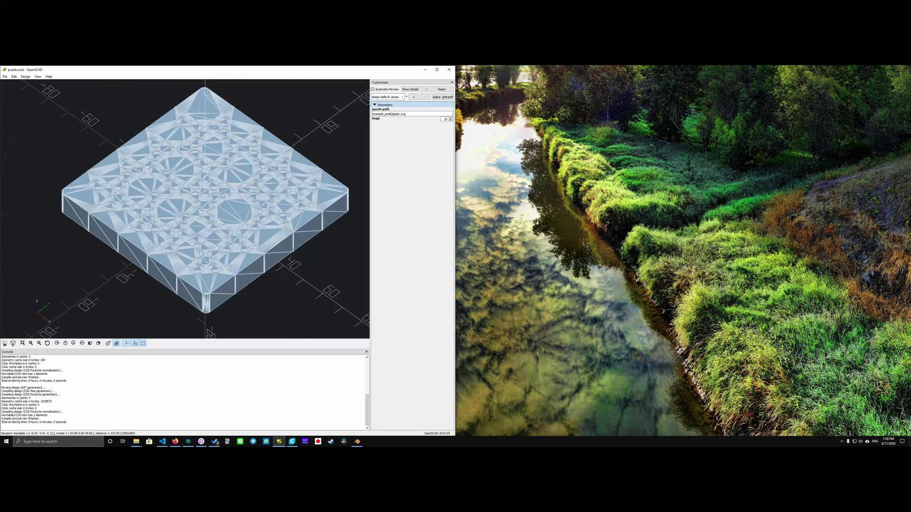
scroll(230, 182, up, 3)
right_drag(230, 182, 242, 210)
drag(242, 210, 264, 215)
scroll(265, 215, down, 2)
right_drag(265, 214, 224, 202)
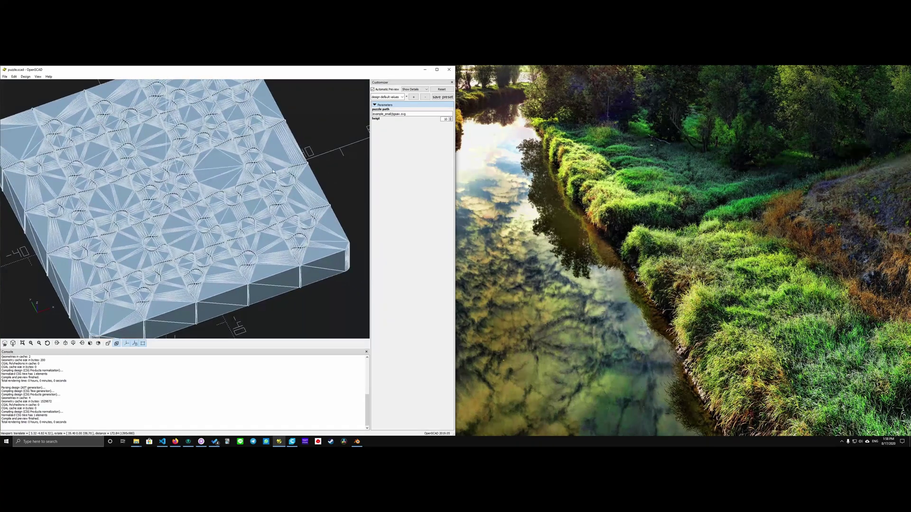
mouse_move(224, 202)
mouse_down()
mouse_move(237, 197)
mouse_move(213, 196)
mouse_up()
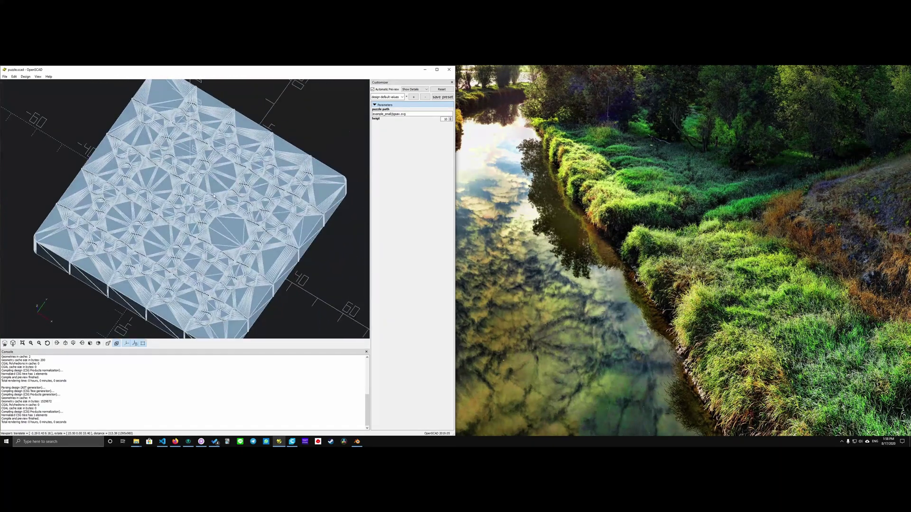
Step: Try to load the heart puzzle by setting the puzzle path to heart_example/jigsaw.svg
drag(385, 115, 406, 114)
click(388, 114)
double_click(390, 114)
key(BackSpace)
text(heart_example)
key(Return)
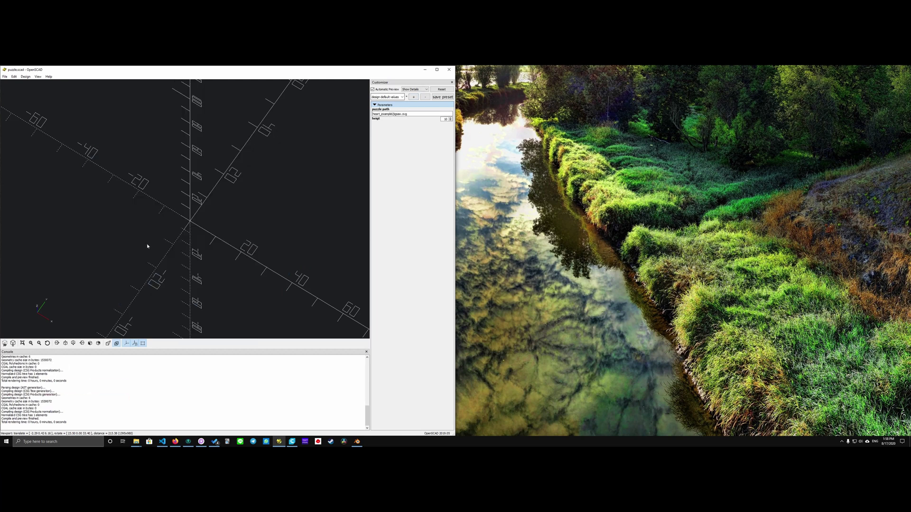
scroll(146, 245, down, 6)
right_drag(186, 239, 206, 232)
scroll(207, 245, down, 4)
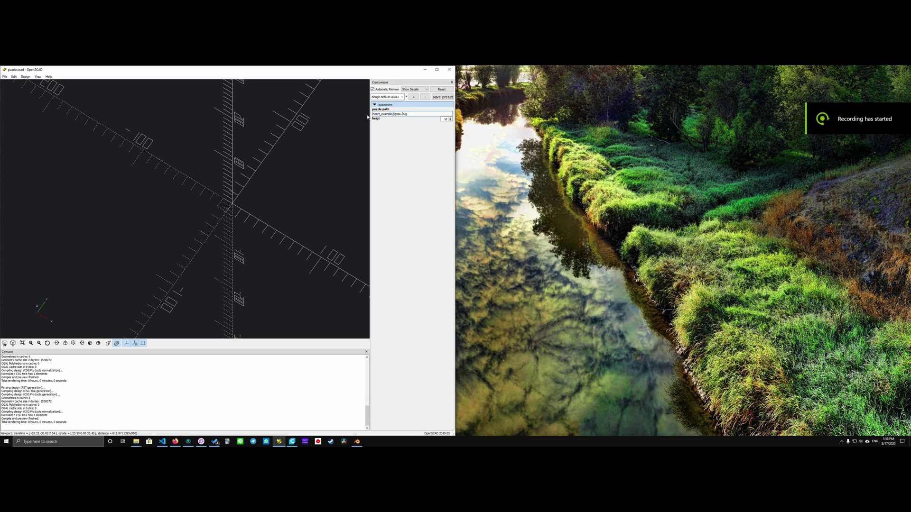
Step: Set the puzzle path parameter to example_heart/jigsaw.svg
key(BackSpace)
key(BackSpace)
key(BackSpace)
key(BackSpace)
key(BackSpace)
key(BackSpace)
key(BackSpace)
key(BackSpace)
key(BackSpace)
key(BackSpace)
key(BackSpace)
key(BackSpace)
key(BackSpace)
key(BackSpace)
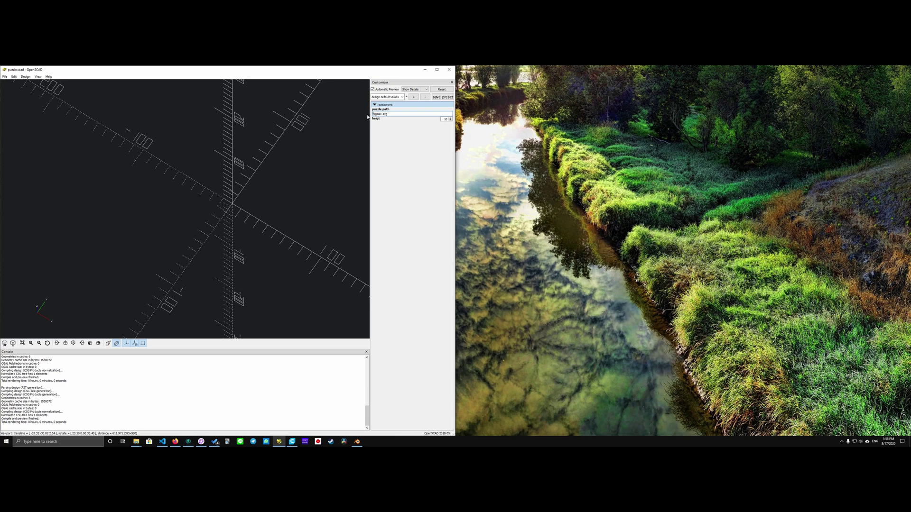
text(example_heart/)
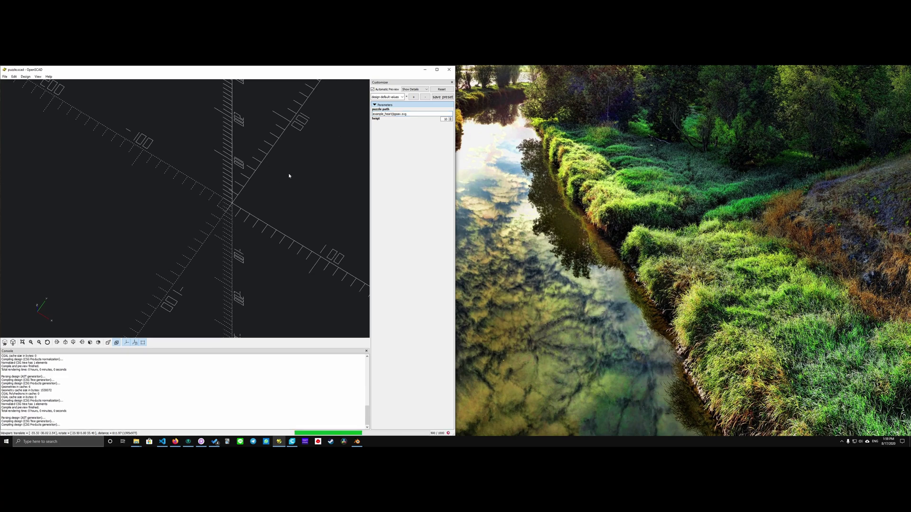
Step: Examine the heart puzzle preview, from the cut lines between pieces up close to the whole slab and its sides
scroll(208, 197, up, 10)
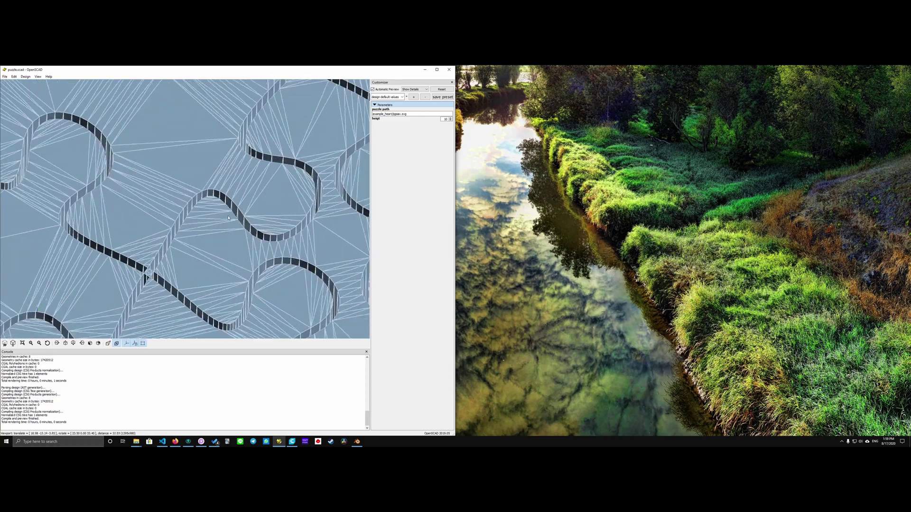
scroll(228, 218, down, 3)
scroll(228, 218, down, 7)
drag(220, 210, 248, 209)
scroll(226, 217, up, 10)
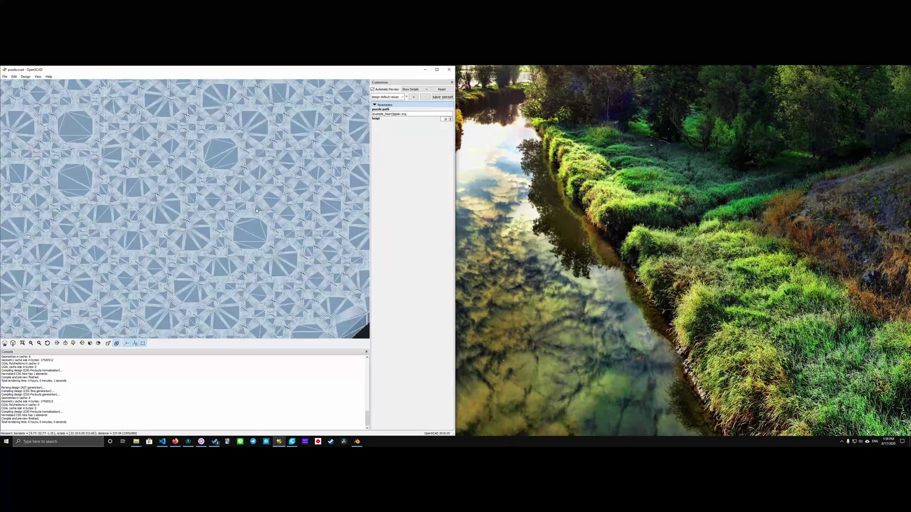
scroll(249, 207, down, 4)
right_drag(249, 207, 252, 201)
scroll(253, 201, down, 5)
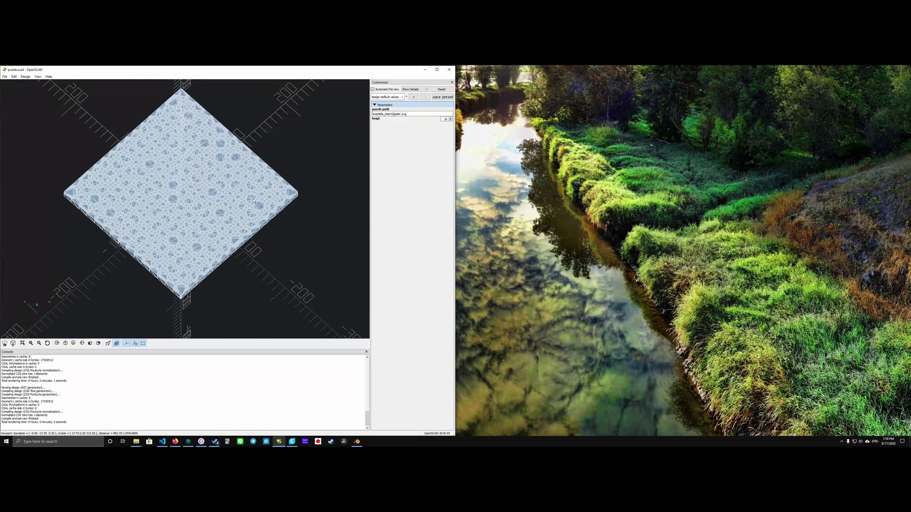
drag(252, 201, 192, 233)
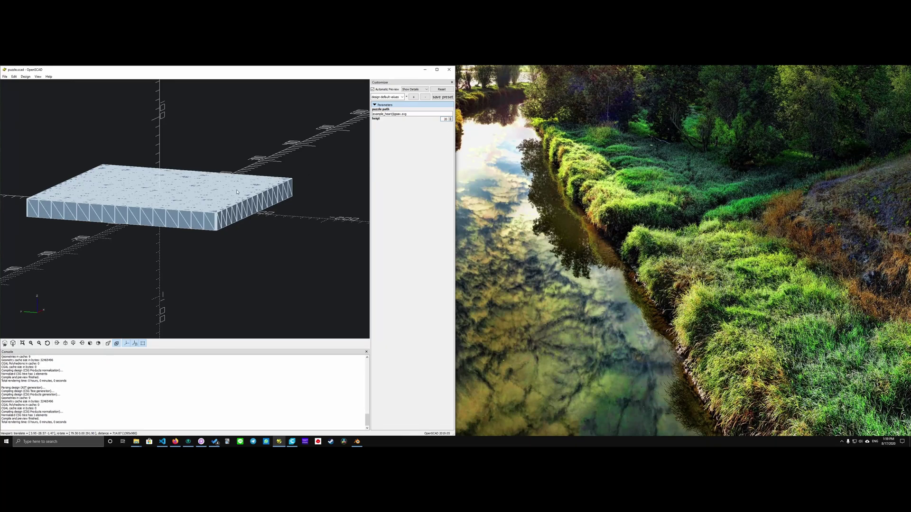
scroll(237, 191, up, 2)
right_drag(259, 169, 262, 173)
mouse_move(262, 172)
mouse_down()
mouse_move(263, 184)
mouse_move(270, 171)
mouse_up()
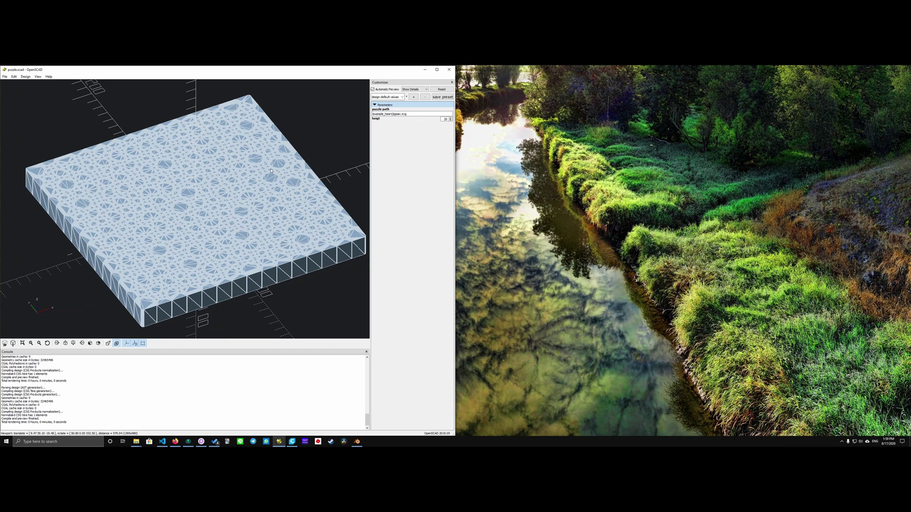
scroll(234, 190, down, 1)
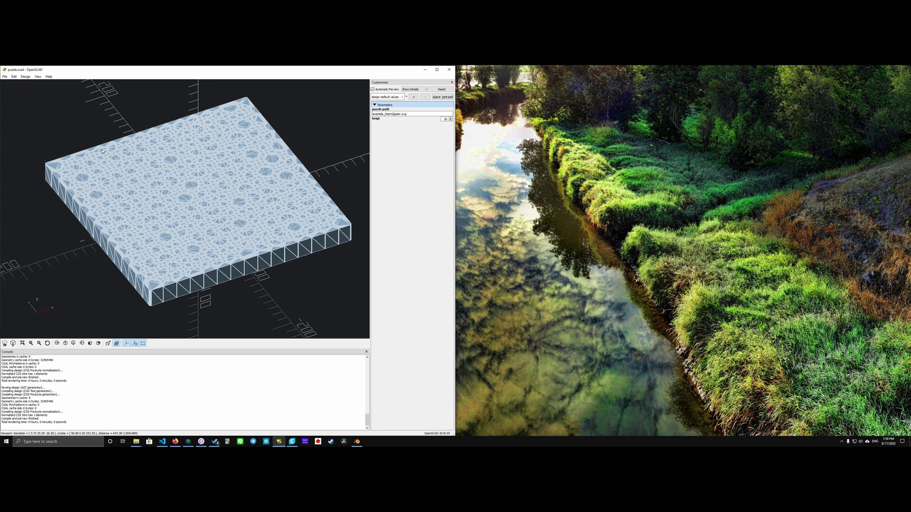
Step: Render the full geometry of the heart puzzle slab
key(F6)
scroll(213, 225, up, 2)
drag(213, 225, 252, 211)
Step: Export the rendered puzzle as puzzle.stl into the example_heart folder
key(F7)
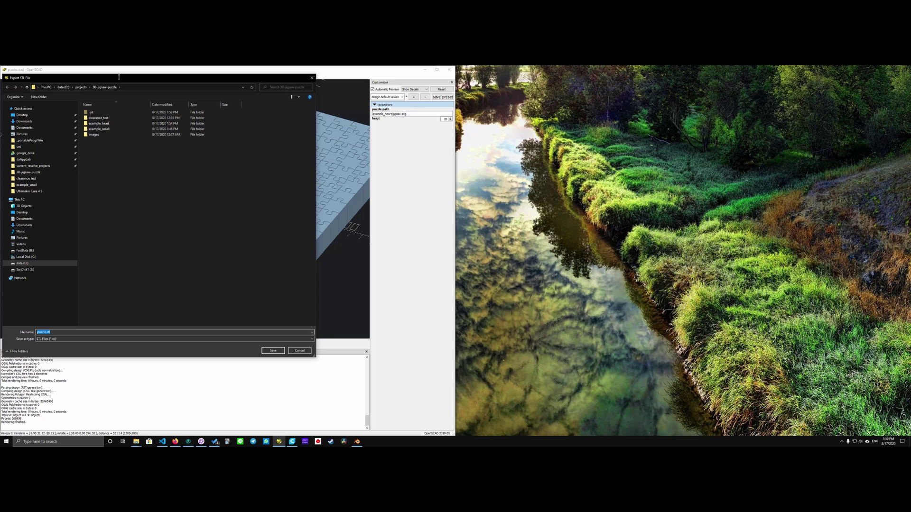
double_click(216, 124)
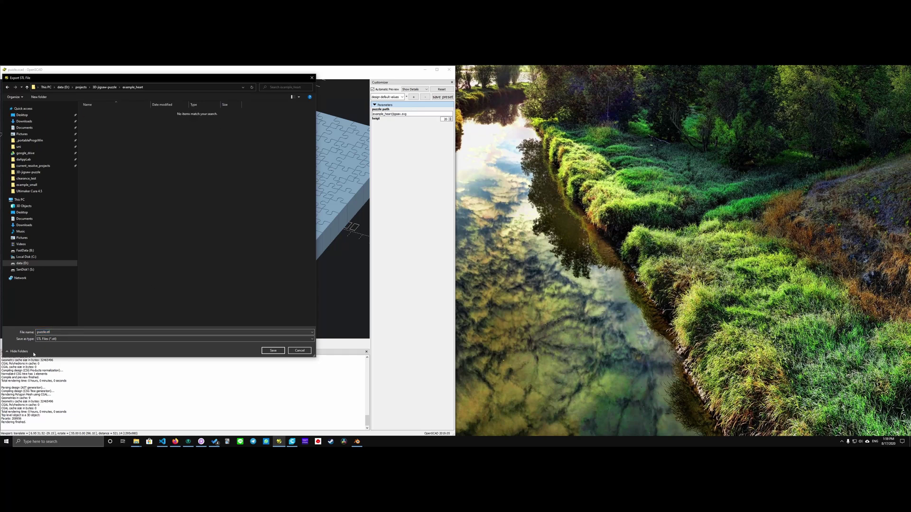
click(49, 333)
click(47, 333)
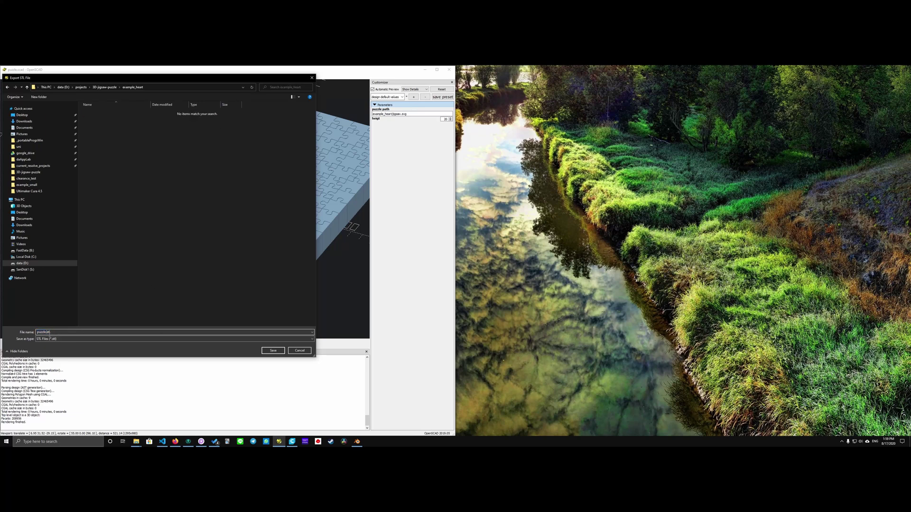
click(272, 351)
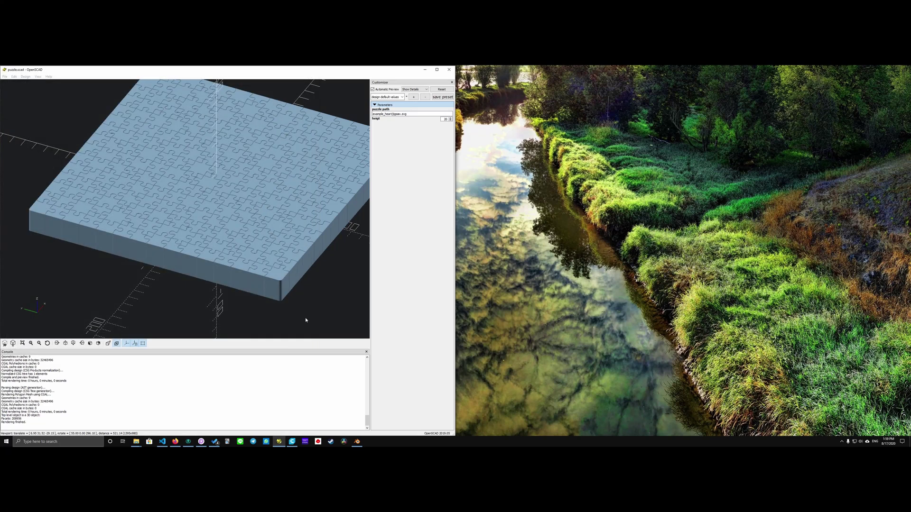
Step: Switch to Blender, maximize its window and delete all default objects from the scene
click(356, 442)
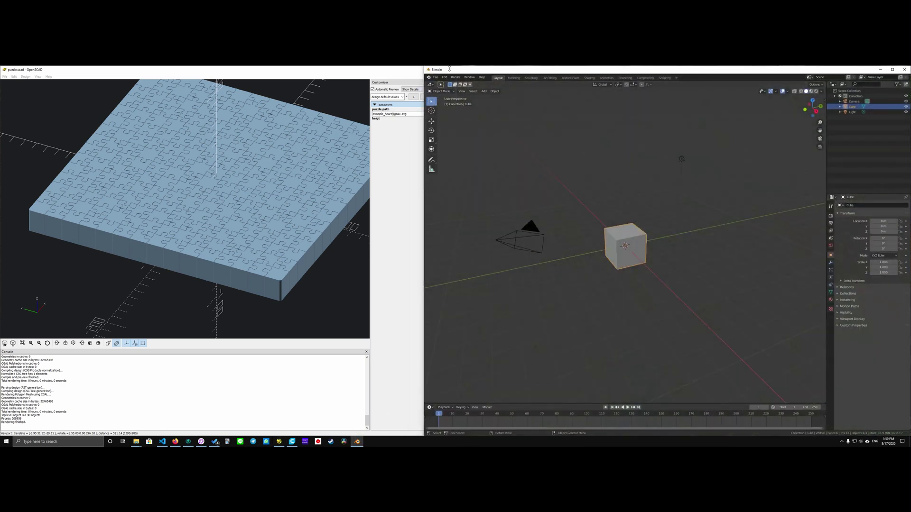
click(891, 69)
scroll(419, 216, down, 3)
scroll(429, 214, up, 3)
key(a)
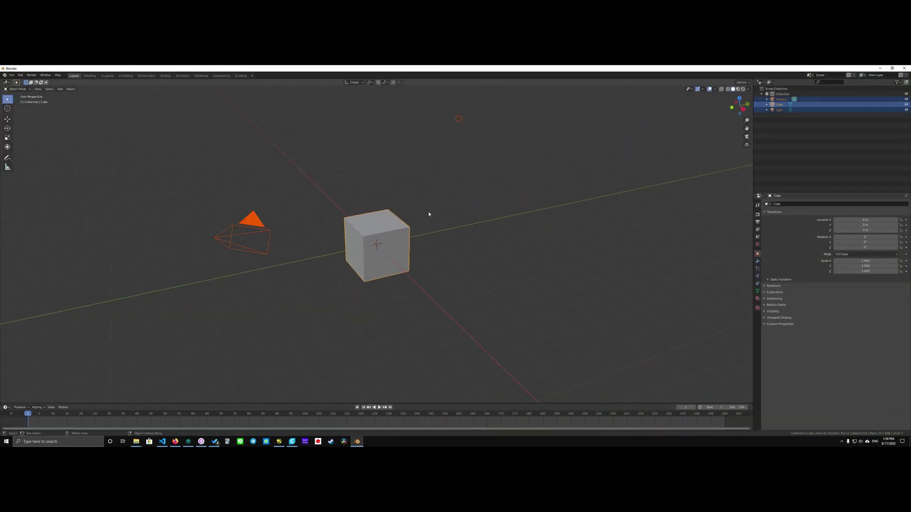
key(x)
click(429, 214)
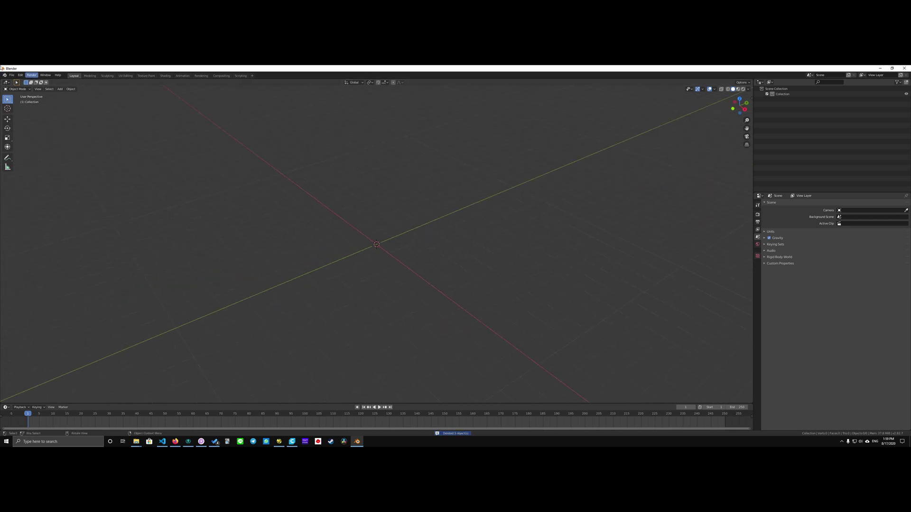
Step: Import puzzle.stl from the example_heart folder into the empty scene
click(12, 75)
mouse_move(34, 146)
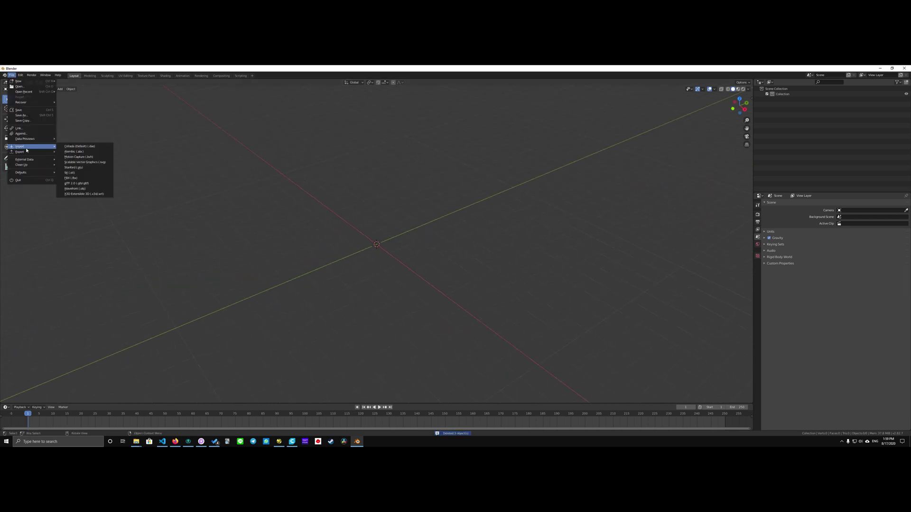
click(86, 173)
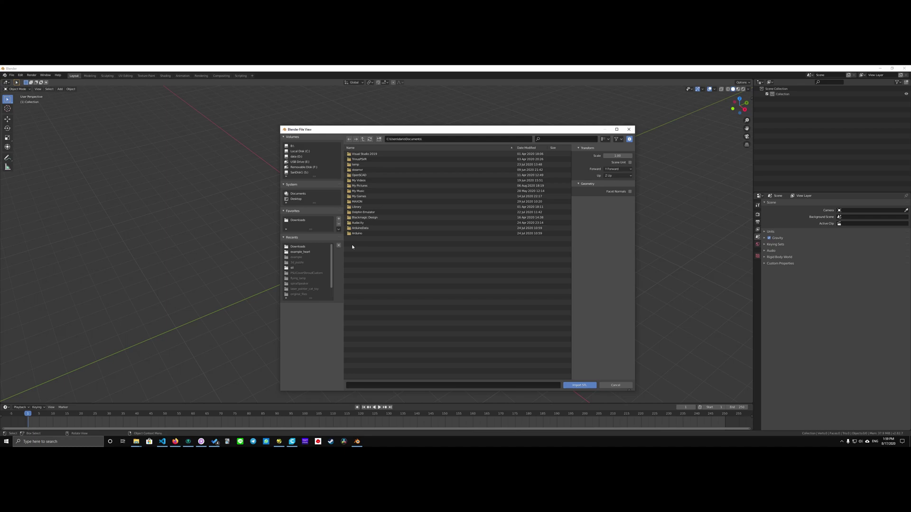
click(309, 253)
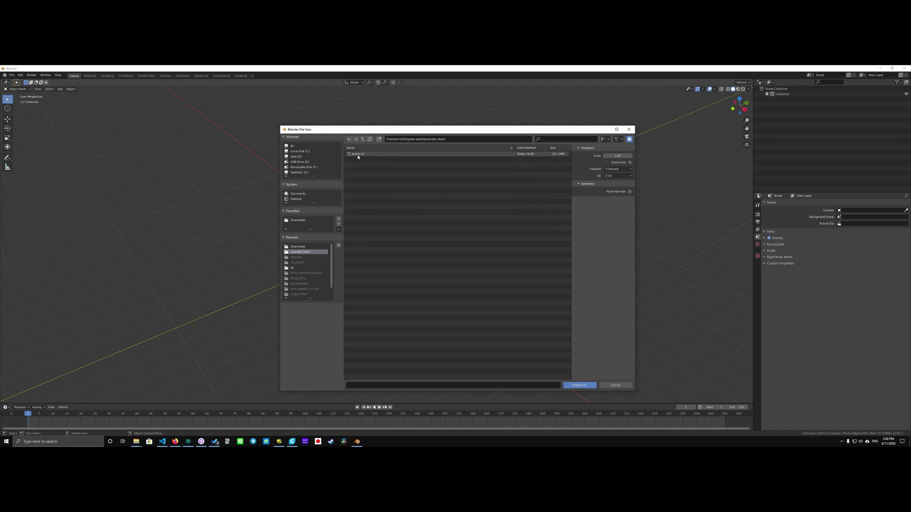
double_click(360, 154)
Step: Inspect the imported puzzle mesh from several angles, first in Object Mode and then in Edit Mode
scroll(396, 242, down, 12)
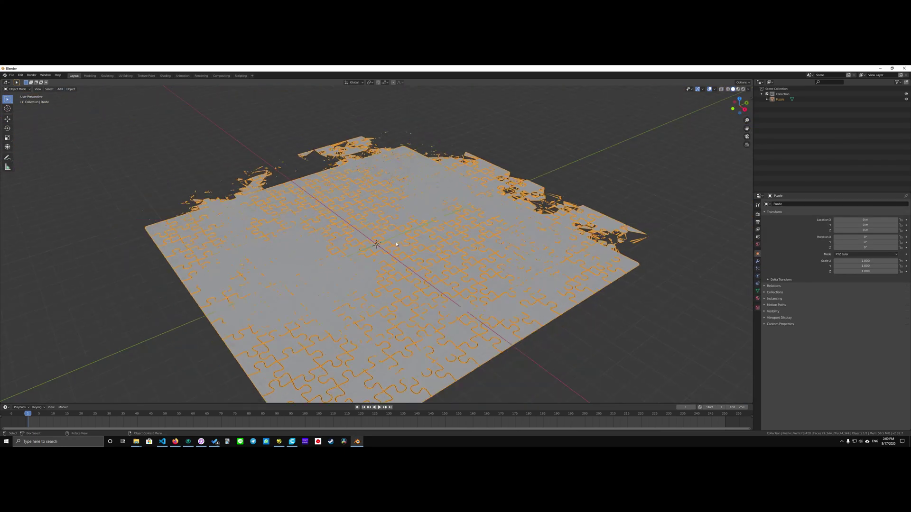
scroll(396, 242, up, 5)
middle_drag(396, 242, 444, 250)
scroll(433, 244, up, 3)
key(Tab)
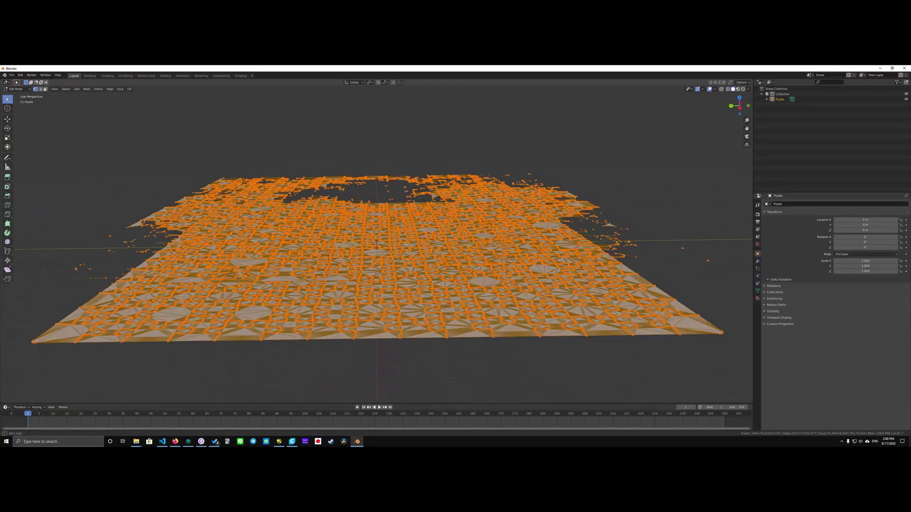
middle_drag(401, 225, 393, 274)
scroll(361, 233, up, 8)
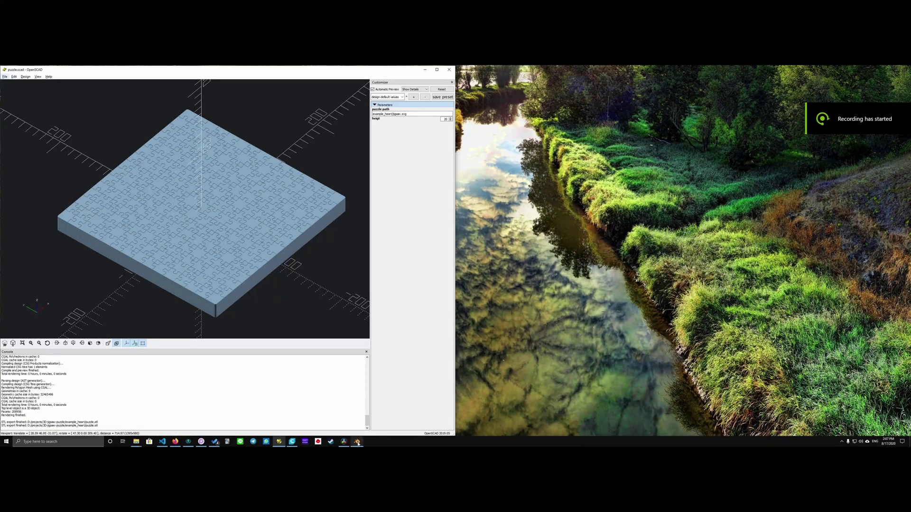
Step: Switch from OpenSCAD to the new Blender scene
mouse_move(358, 443)
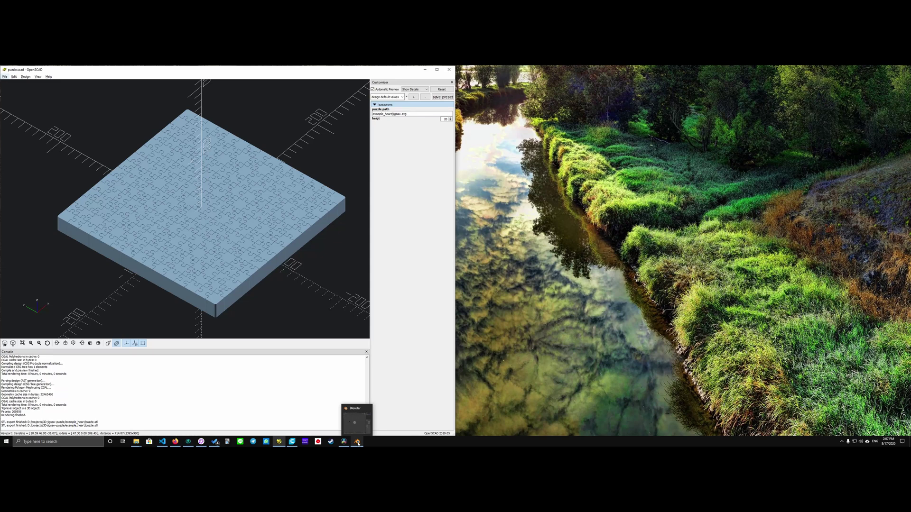
click(357, 443)
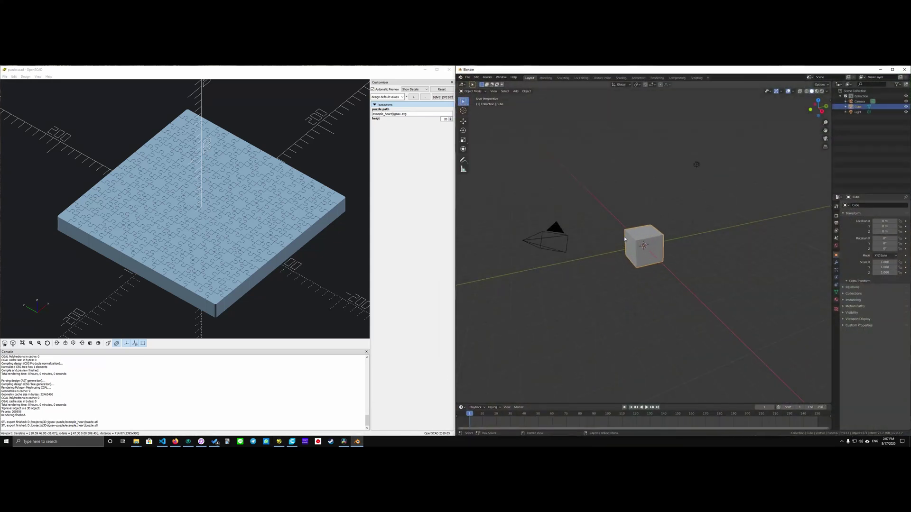
Step: Delete the default objects from the scene and import puzzle.stl from the example_heart folder
key(x)
click(627, 239)
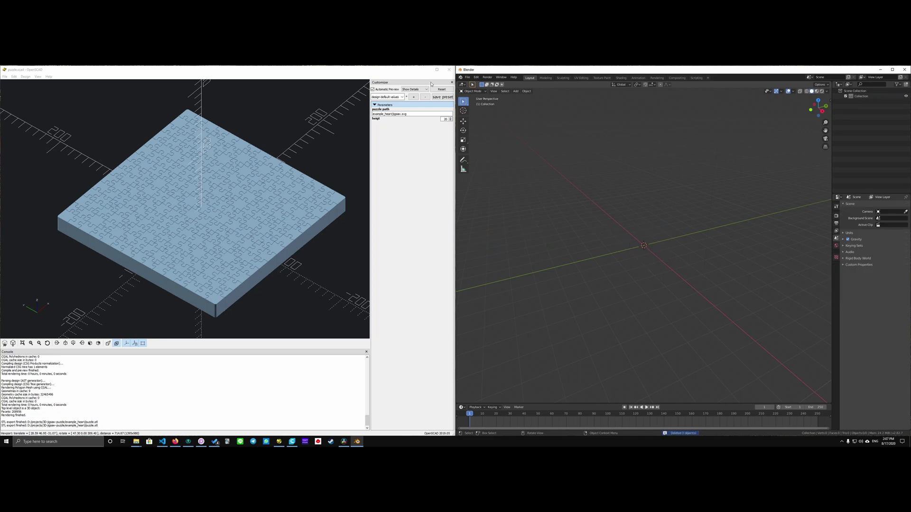
click(468, 77)
mouse_move(498, 150)
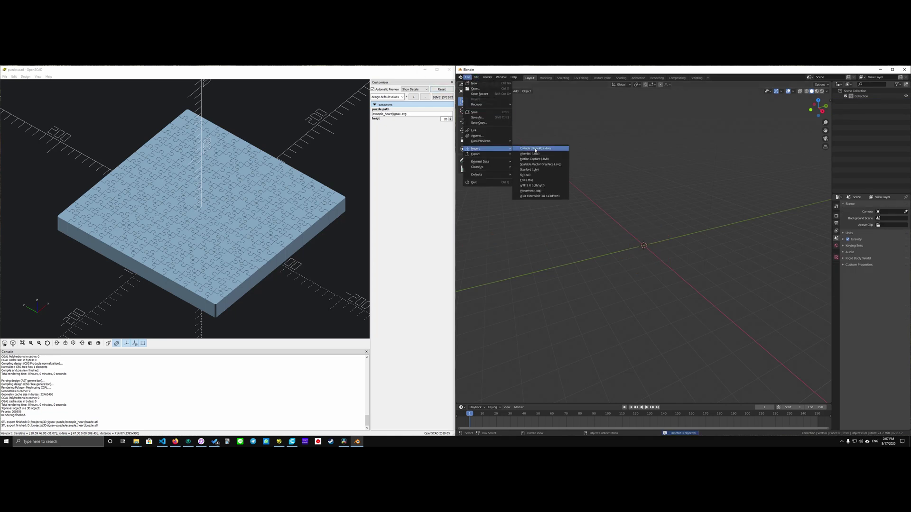
click(545, 179)
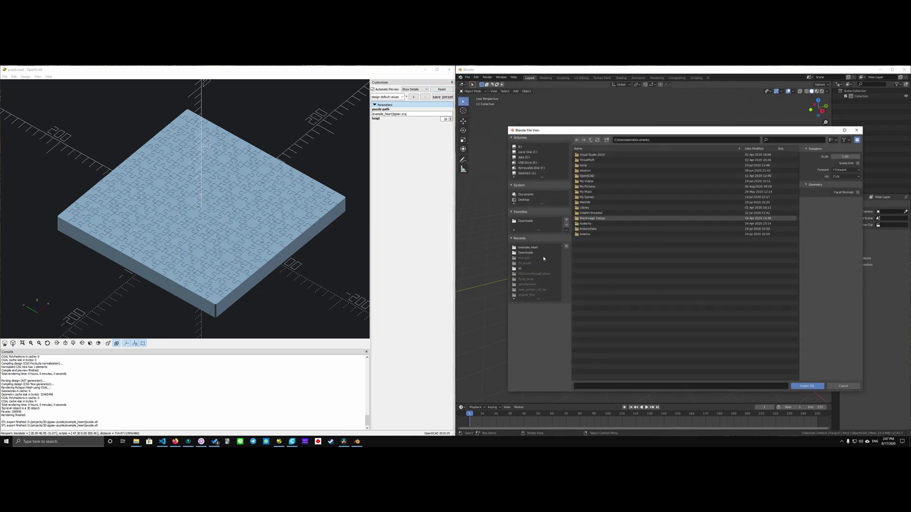
click(533, 248)
double_click(597, 156)
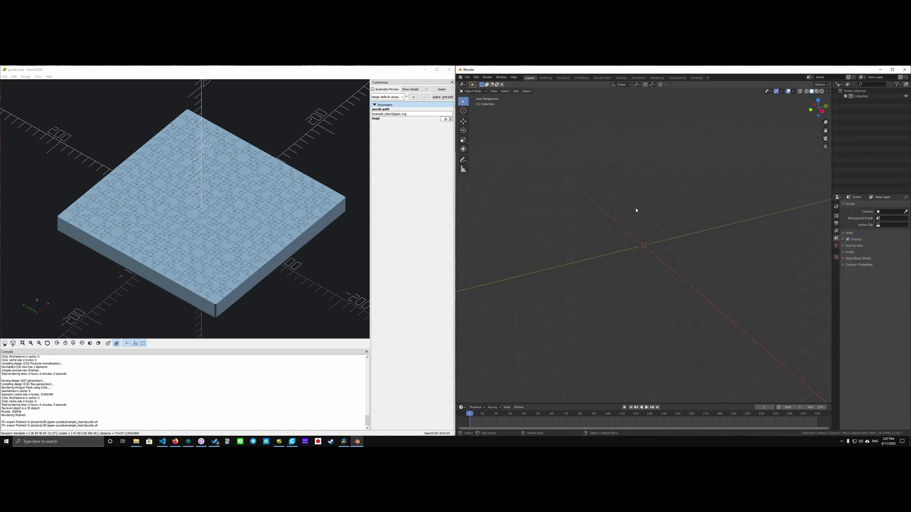
scroll(648, 221, down, 15)
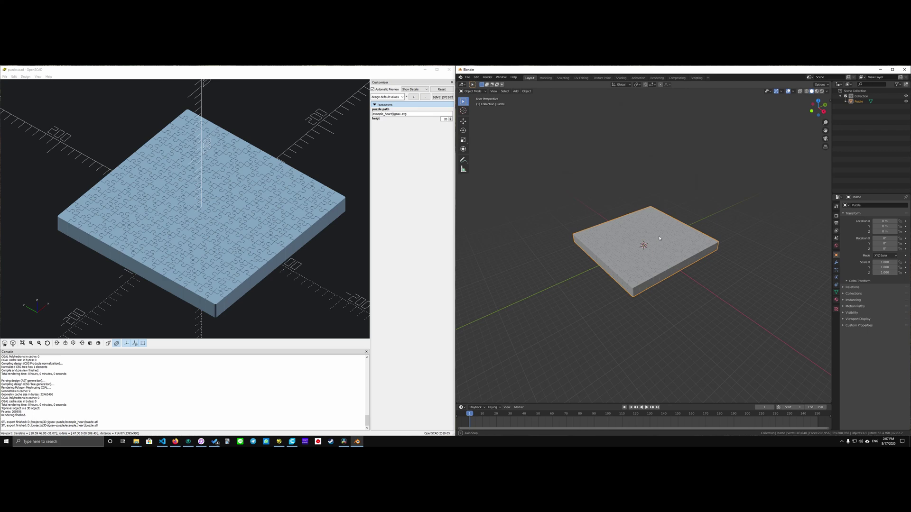
scroll(663, 234, up, 5)
middle_drag(659, 238, 679, 241)
scroll(666, 235, down, 2)
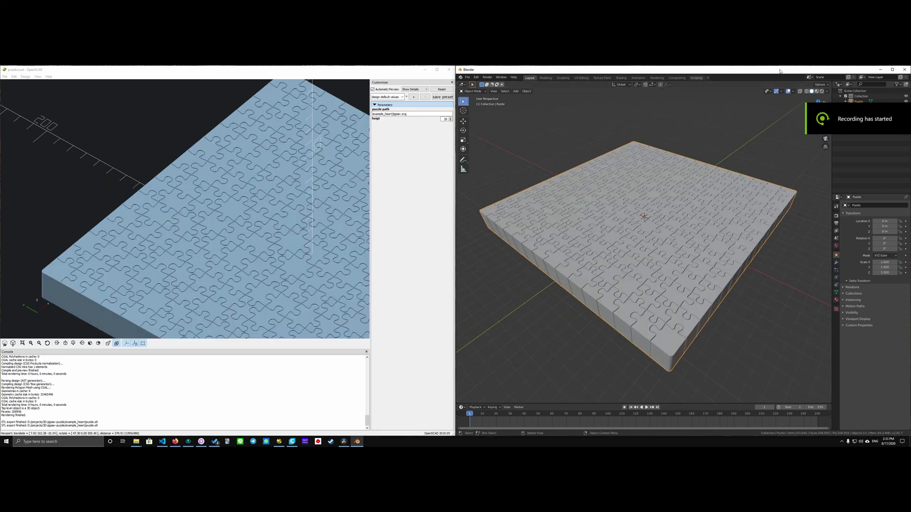
Step: Maximize the Blender window, hide the Puzzle object and add a mesh plane at the scene's origin
click(891, 70)
scroll(478, 228, down, 4)
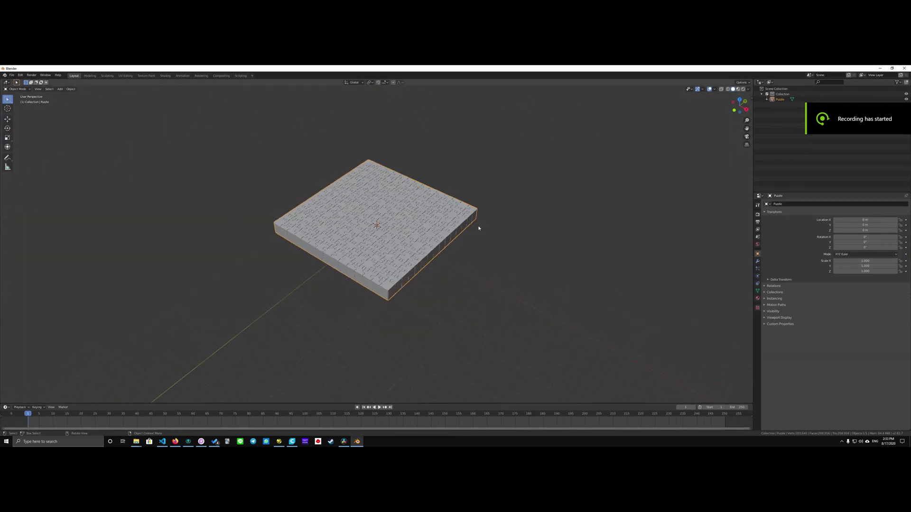
scroll(477, 227, up, 2)
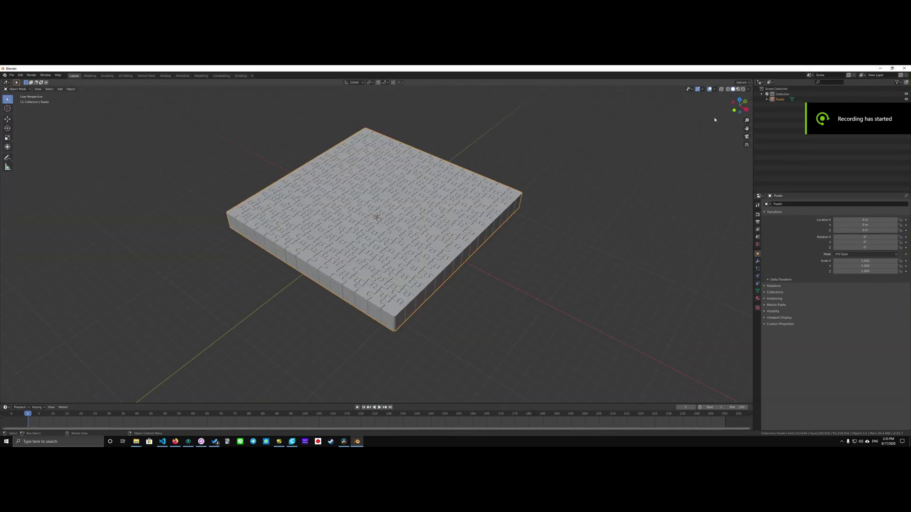
click(906, 99)
key(shift+a)
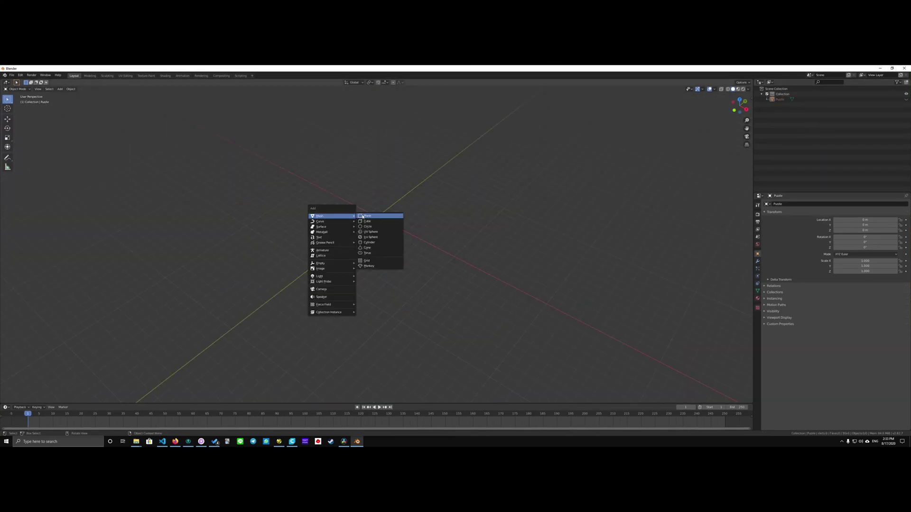
click(362, 216)
Step: Scale the new plane up uniformly around the origin
scroll(360, 201, up, 10)
scroll(380, 264, down, 3)
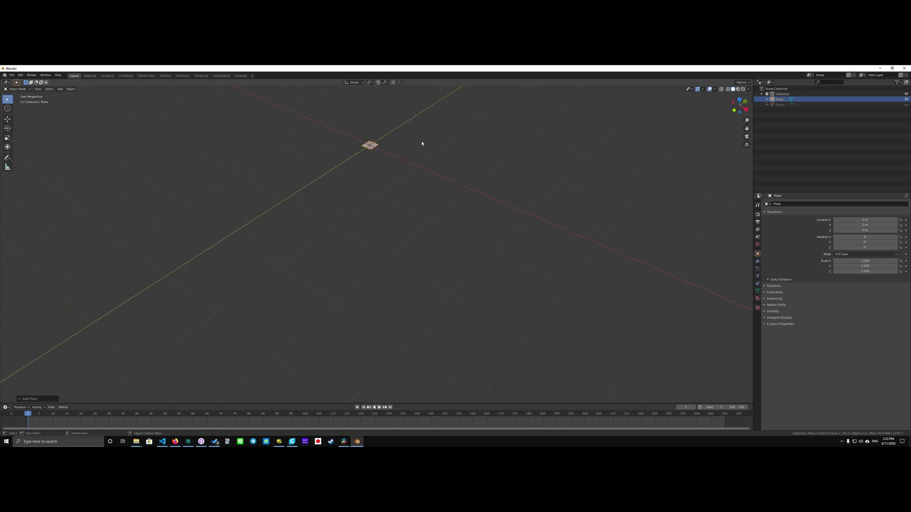
key(s)
click(482, 173)
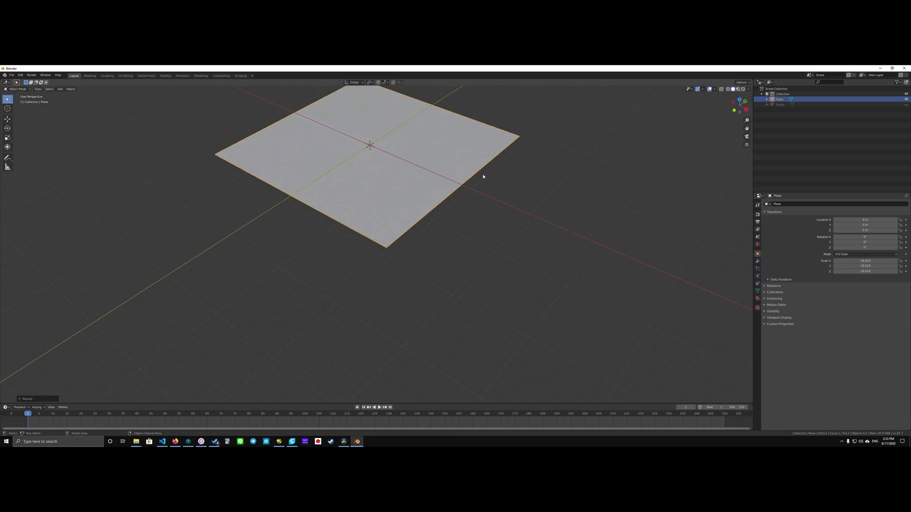
shift+middle_drag(482, 176, 483, 218)
Step: Unhide the Puzzle object and enlarge the plane until it extends beyond the puzzle on all sides
click(905, 105)
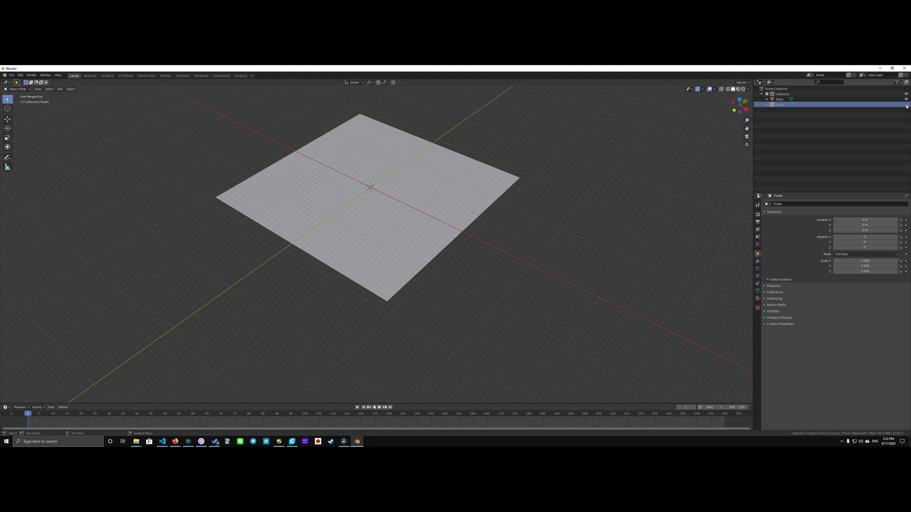
click(906, 105)
scroll(475, 182, down, 7)
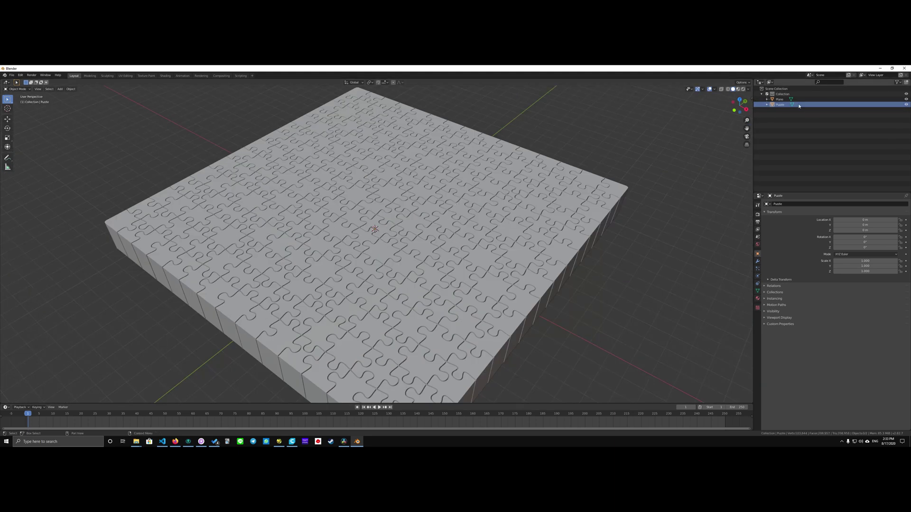
click(780, 99)
key(s)
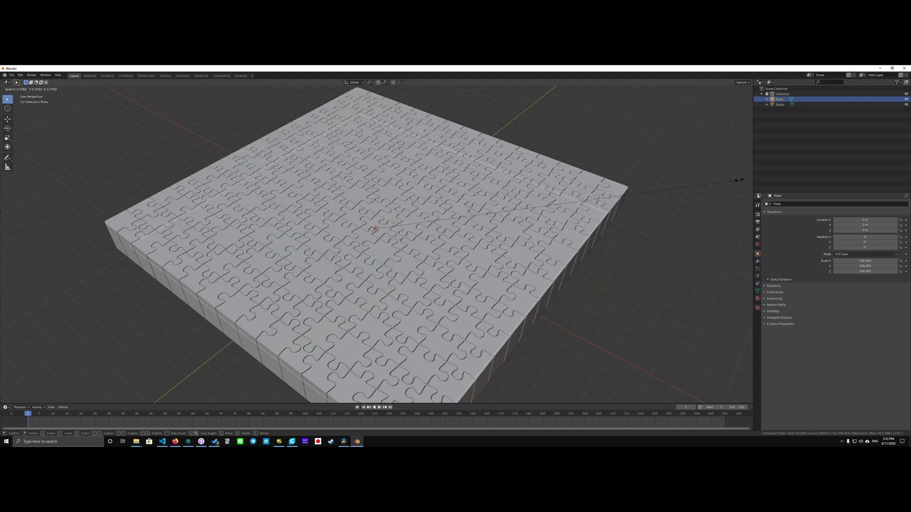
click(61, 173)
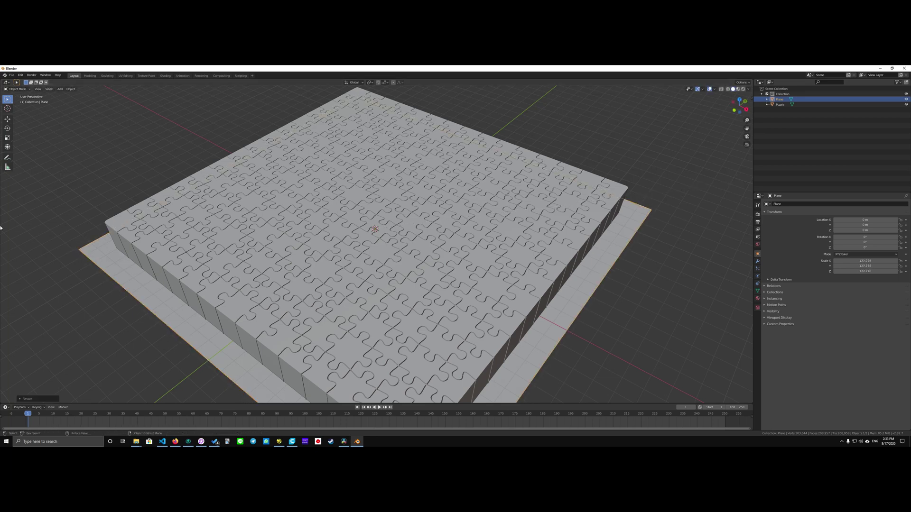
scroll(441, 228, down, 2)
scroll(441, 228, up, 2)
middle_drag(442, 228, 449, 215)
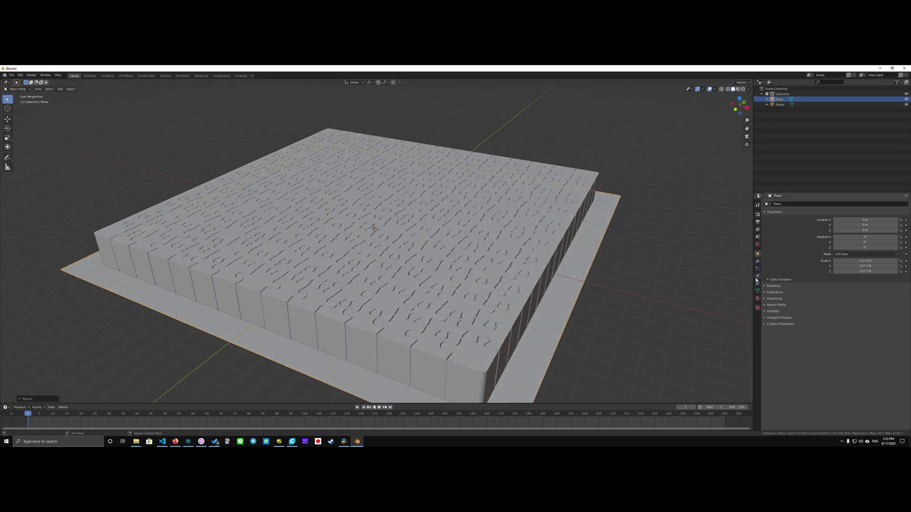
Step: Add a Multiresolution modifier to the plane and subdivide it six times
click(758, 261)
click(854, 203)
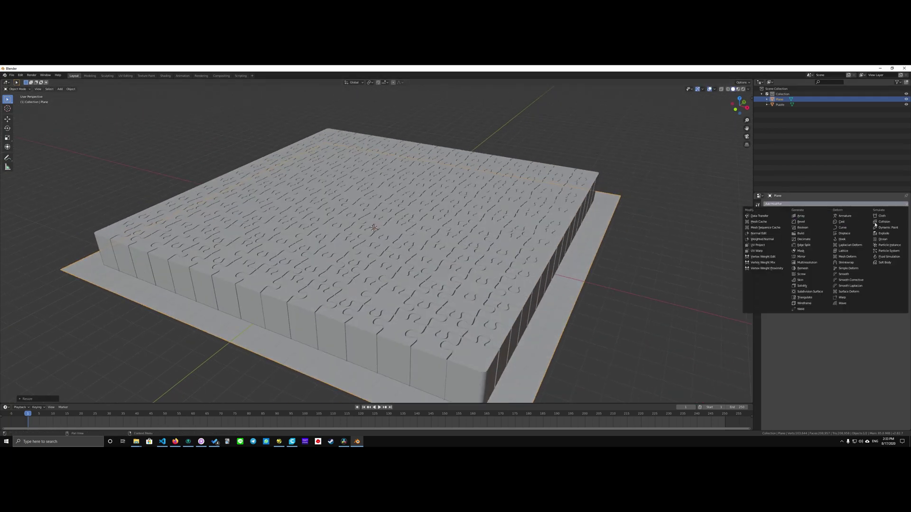
click(815, 264)
scroll(638, 242, down, 2)
middle_drag(638, 242, 613, 240)
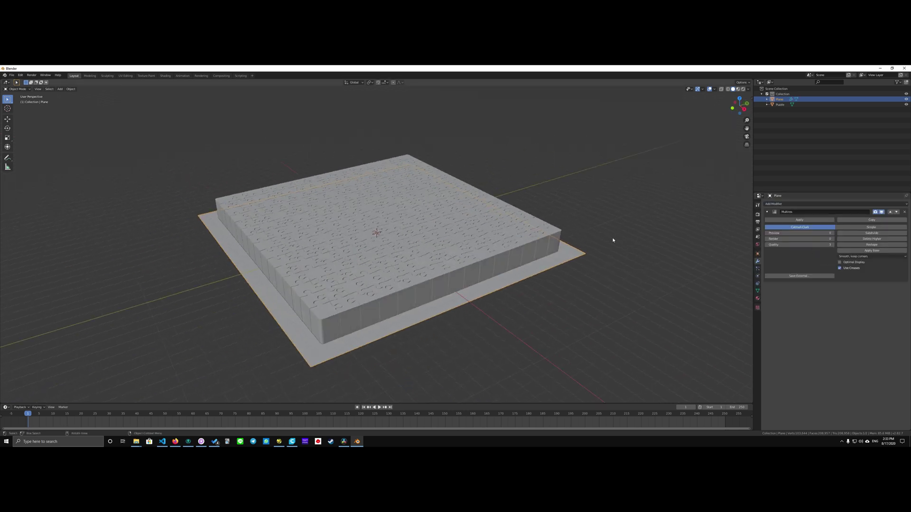
triple_click(879, 233)
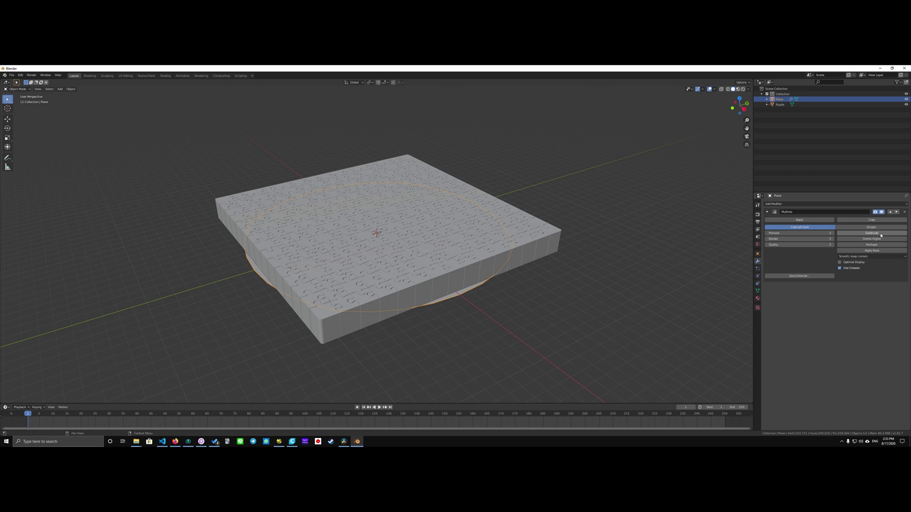
double_click(880, 234)
click(880, 235)
Step: Crease all of the plane's outer edges by 1 in Edit Mode, then return to Object Mode
scroll(476, 238, up, 1)
middle_drag(475, 238, 417, 279)
scroll(468, 233, down, 3)
key(Tab)
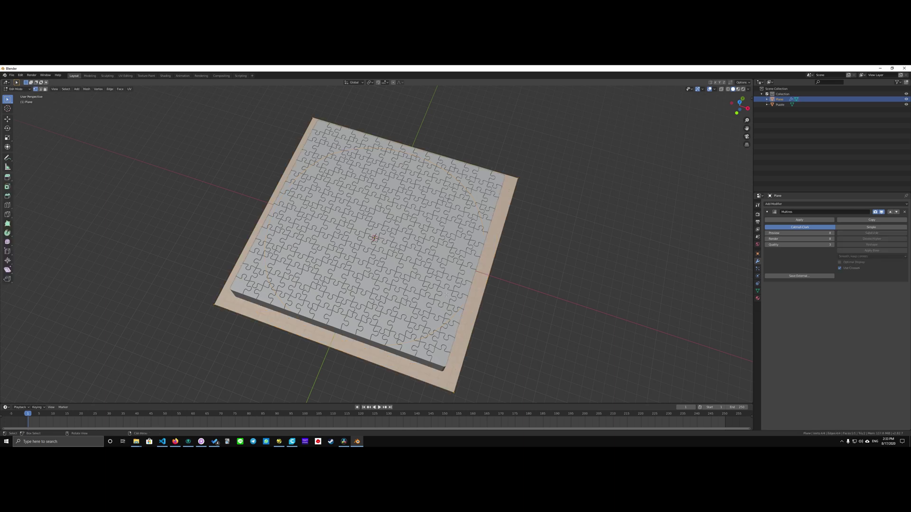
key(shift+e)
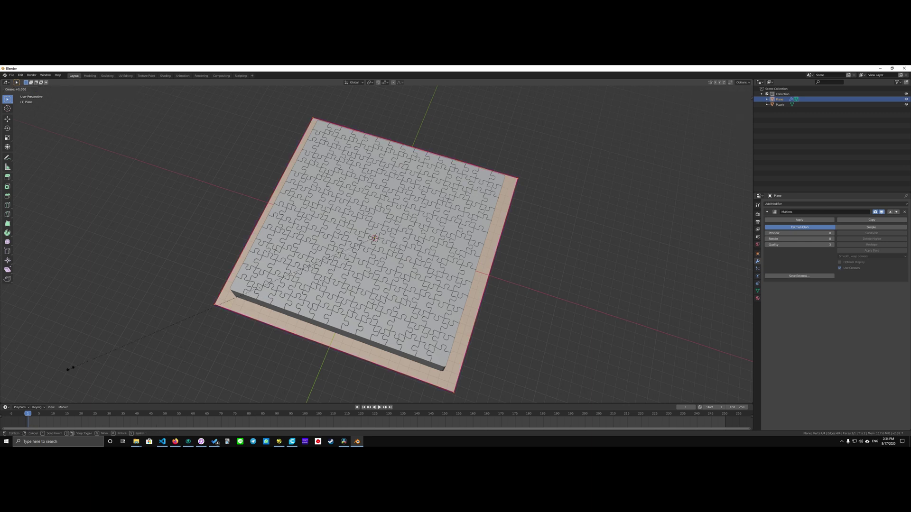
click(28, 368)
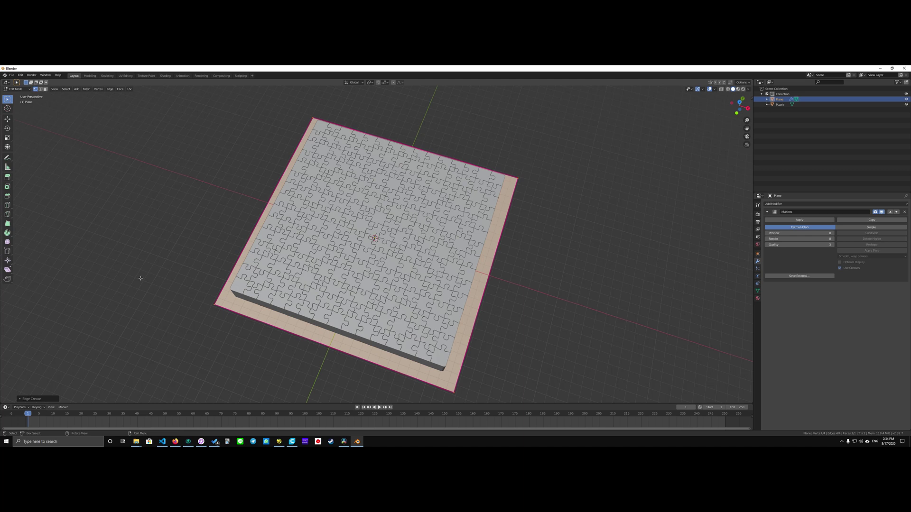
key(ctrl+e)
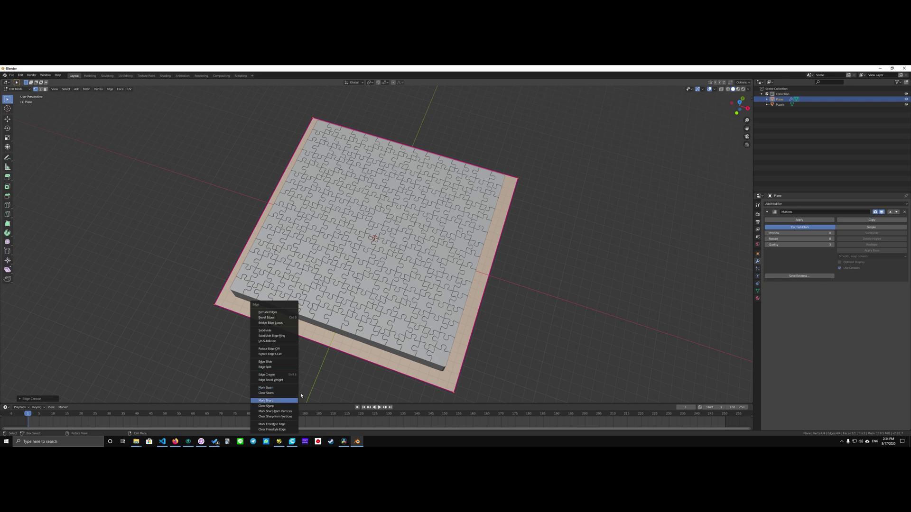
scroll(363, 265, down, 1)
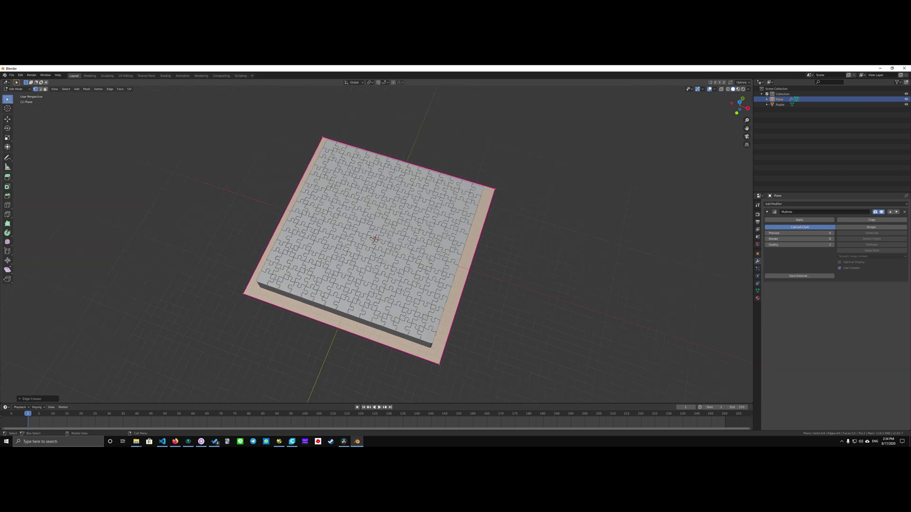
scroll(367, 256, up, 1)
key(Tab)
Step: Add a Displace modifier to the plane after the Multiresolution modifier
mouse_move(369, 252)
middle_down()
mouse_move(378, 217)
mouse_move(376, 241)
middle_up()
scroll(313, 180, down, 3)
middle_drag(306, 175, 673, 195)
scroll(306, 210, up, 4)
click(824, 204)
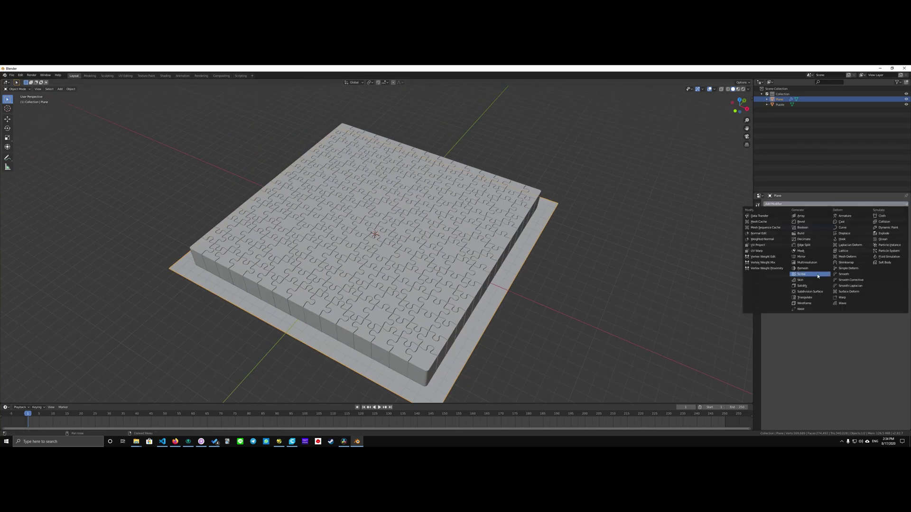
click(848, 234)
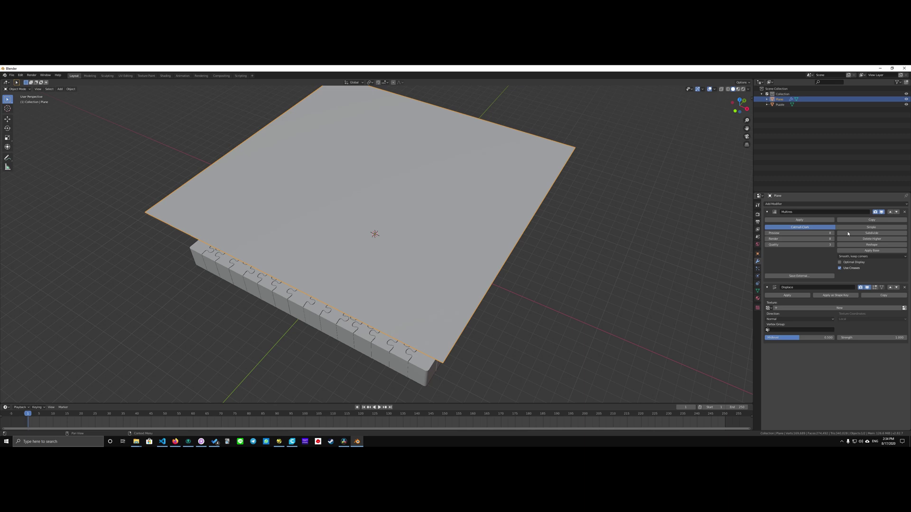
middle_drag(503, 237, 524, 238)
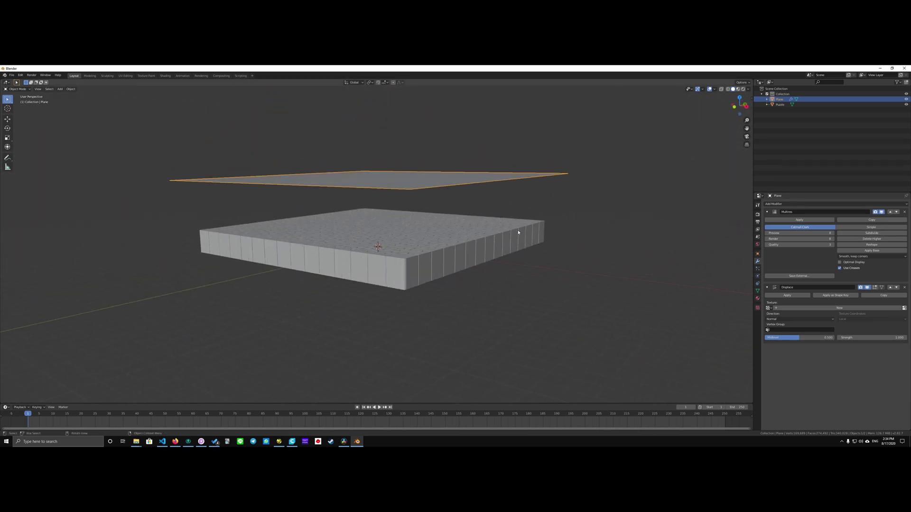
Step: Create a new texture for the Displace modifier and open its settings in a widened properties area
click(794, 309)
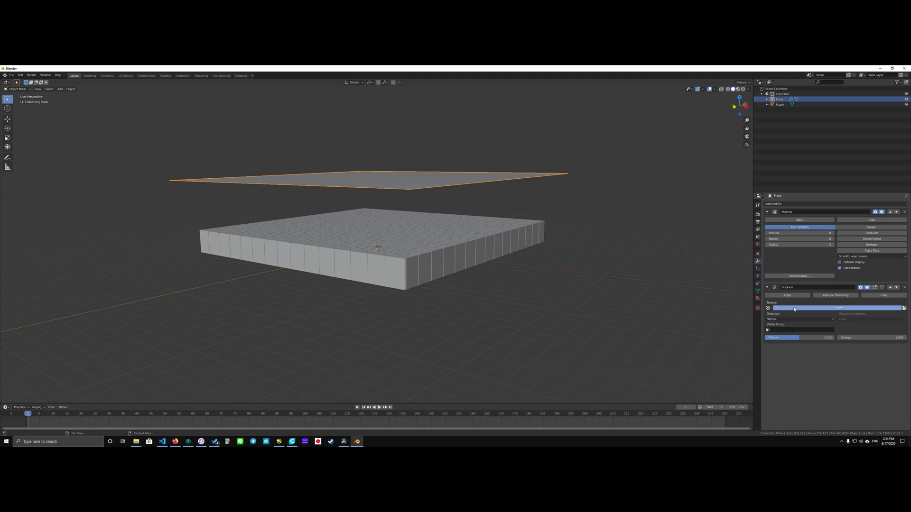
click(758, 308)
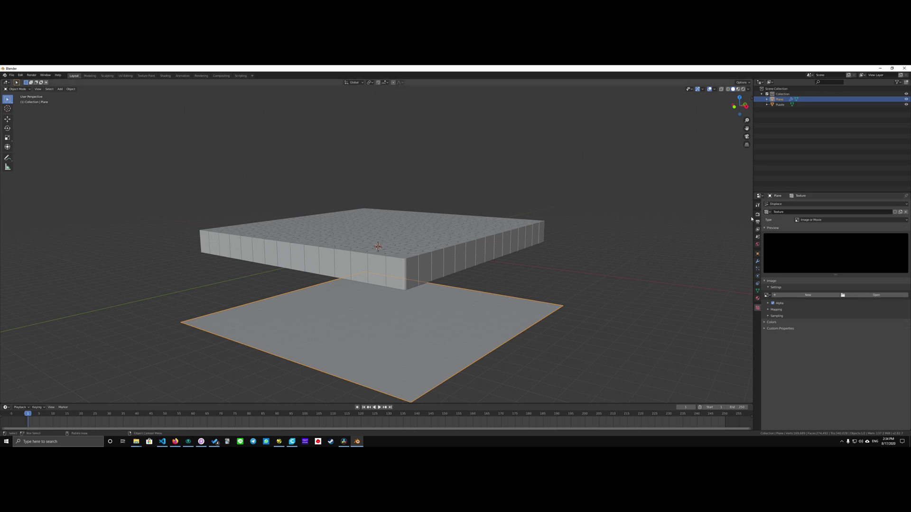
drag(753, 218, 707, 220)
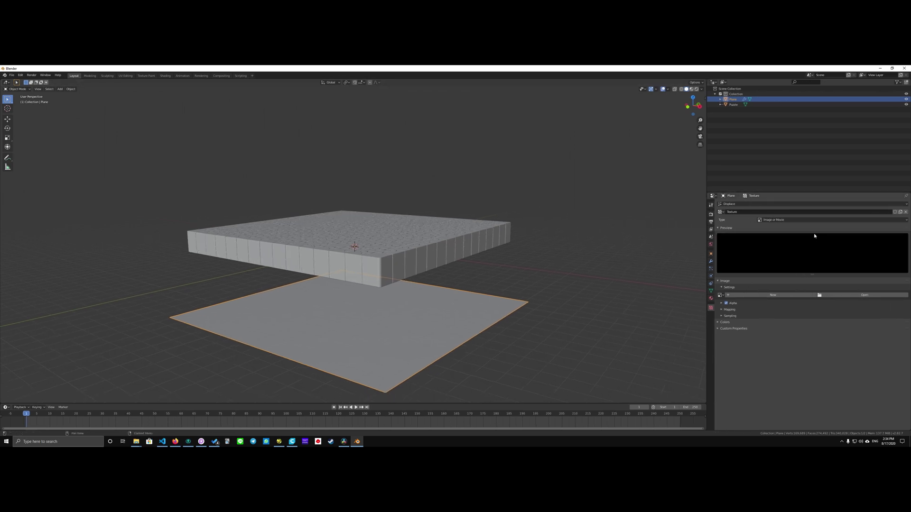
Step: Try the Clouds type for the plane's displacement texture and view the displaced surface
click(774, 220)
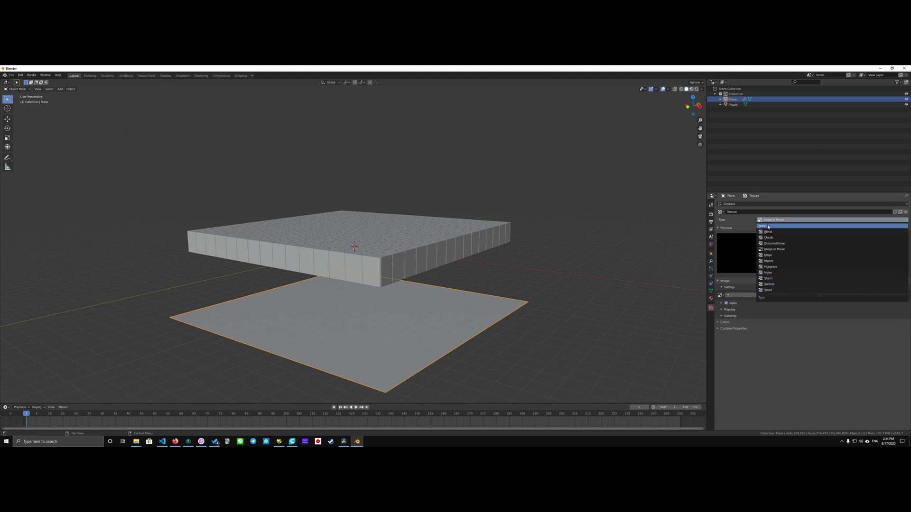
click(774, 238)
middle_drag(519, 266, 567, 237)
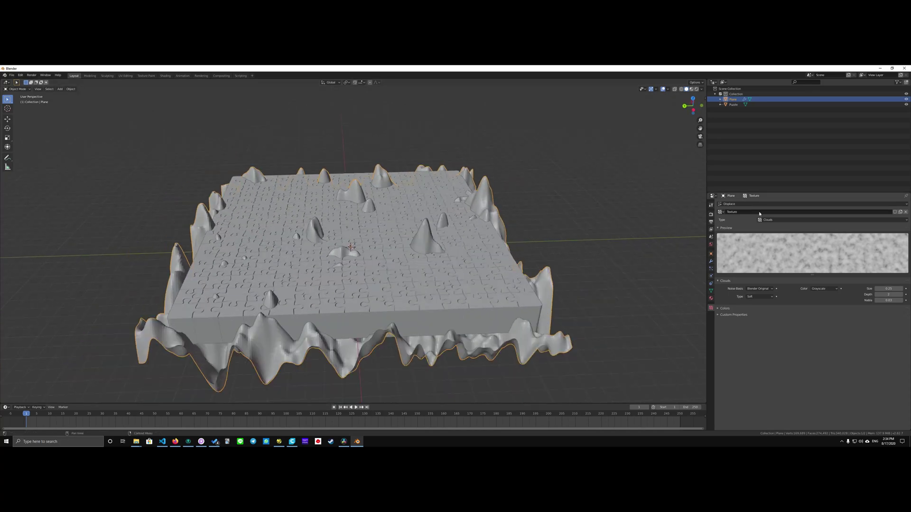
Step: Set the displacement texture's type to Wood with the Ring Noise pattern
click(773, 220)
click(767, 290)
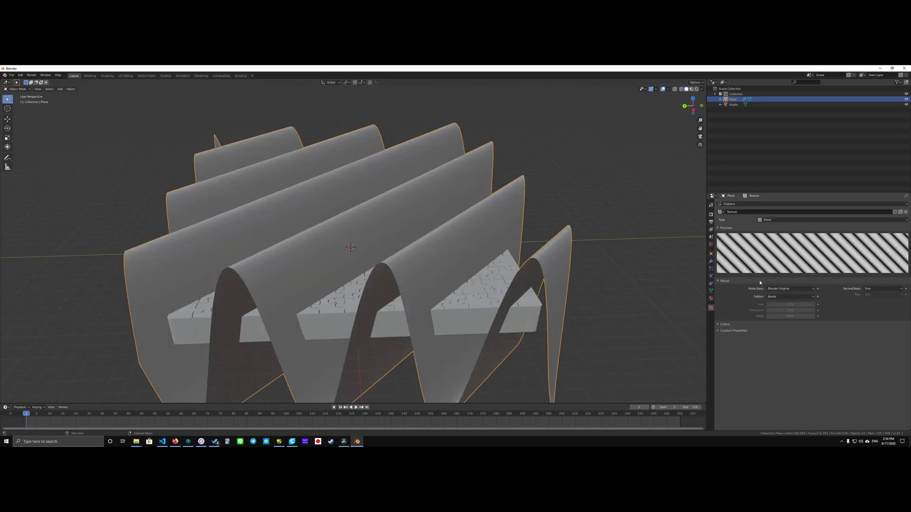
click(786, 297)
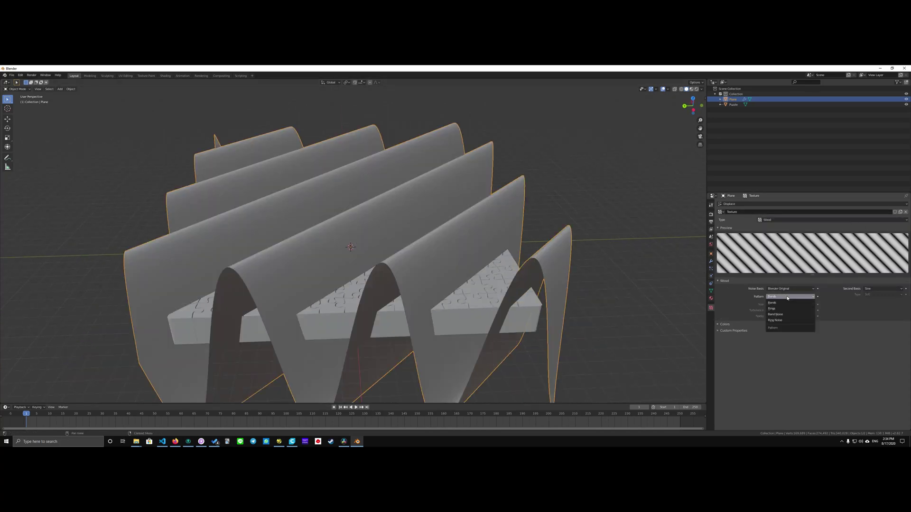
click(778, 322)
middle_drag(661, 278, 446, 228)
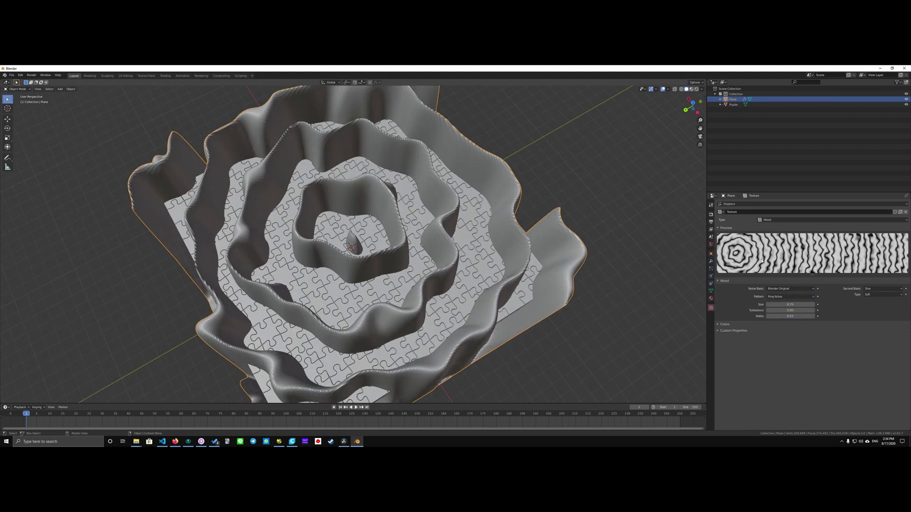
Step: Hide the puzzle and set the strength of the plane's Displace modifier to 0.1
click(711, 261)
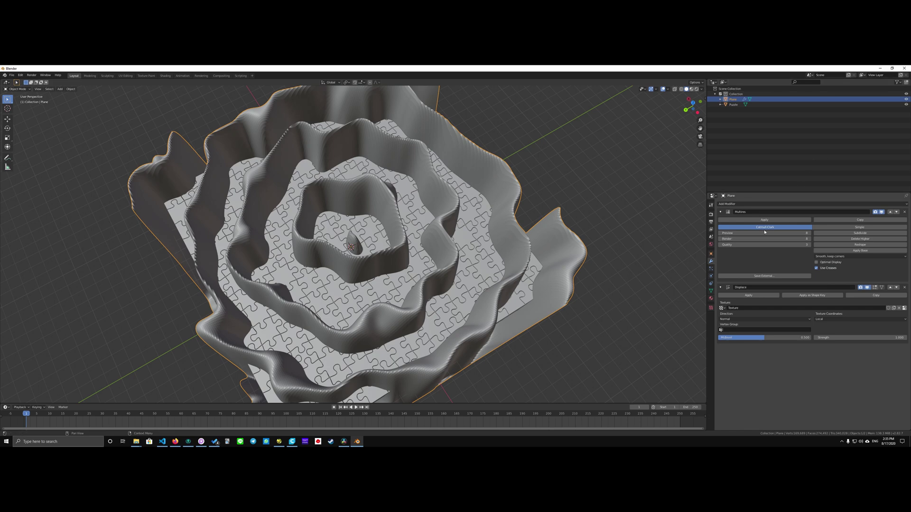
drag(860, 337, 837, 337)
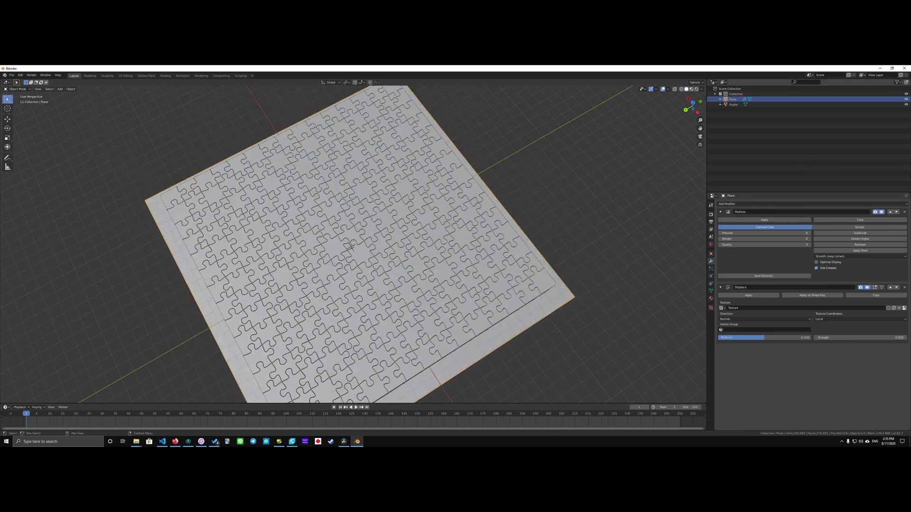
click(905, 105)
scroll(531, 219, down, 2)
middle_drag(529, 218, 548, 209)
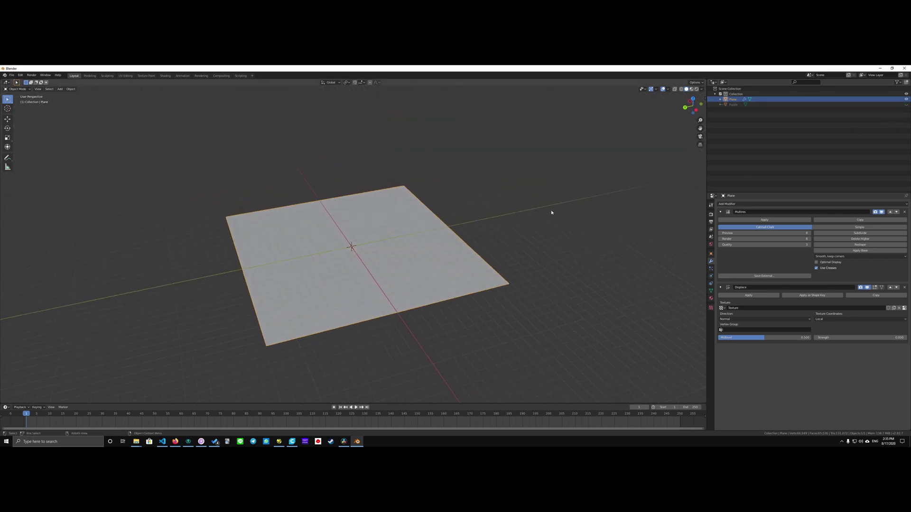
click(890, 338)
text(0.1)
key(Return)
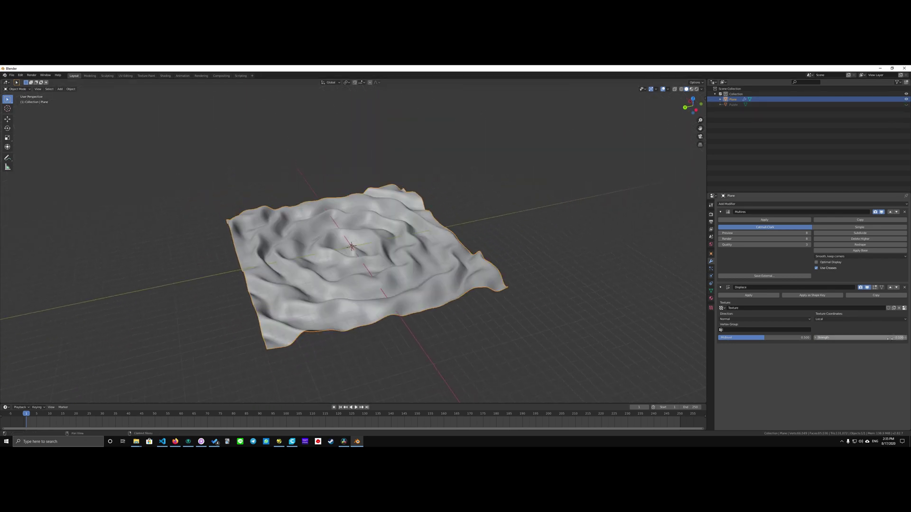
scroll(416, 225, up, 1)
mouse_move(416, 225)
middle_down()
mouse_move(444, 237)
mouse_move(410, 226)
middle_up()
scroll(410, 226, up, 1)
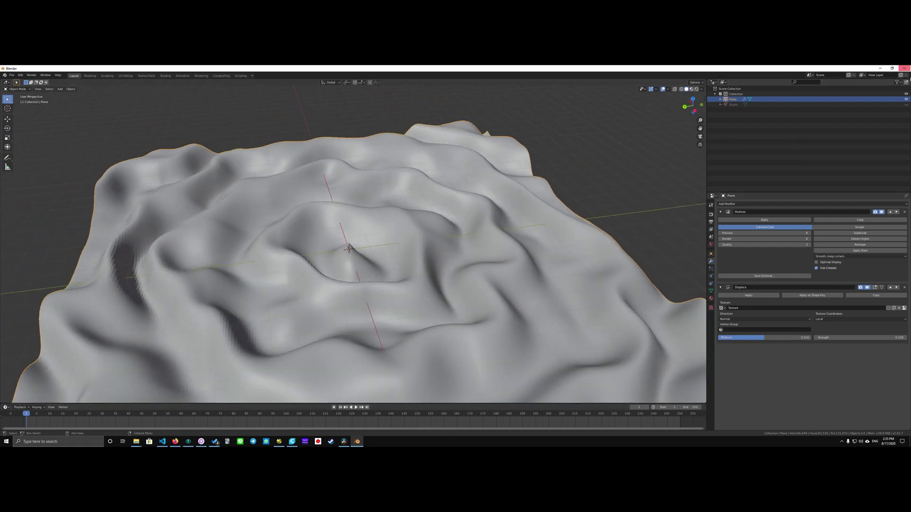
Step: Unhide the puzzle and view from the side how it overlaps the displaced plane
click(906, 105)
scroll(562, 219, down, 4)
mouse_move(563, 219)
middle_down()
mouse_move(567, 195)
mouse_move(589, 169)
mouse_move(488, 237)
mouse_move(450, 219)
mouse_move(432, 249)
middle_up()
scroll(567, 195, up, 4)
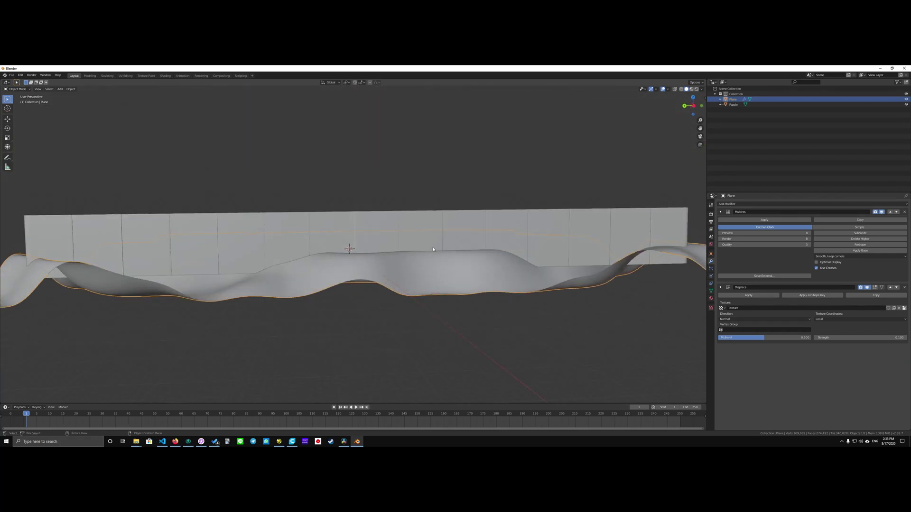
Step: Scale the puzzle up along the Z axis only, making it a much thicker block
click(384, 223)
middle_drag(384, 223, 391, 240)
scroll(391, 240, down, 3)
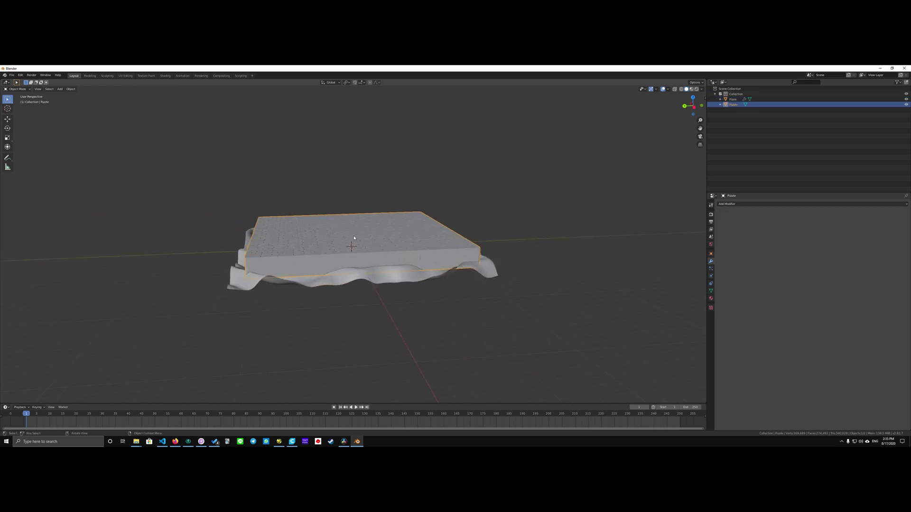
key(shift+s)
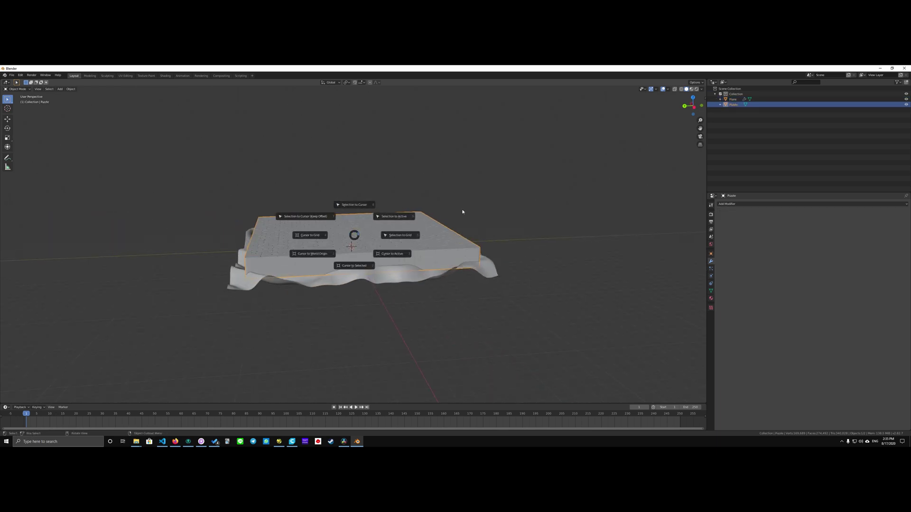
click(476, 205)
middle_drag(475, 206, 408, 210)
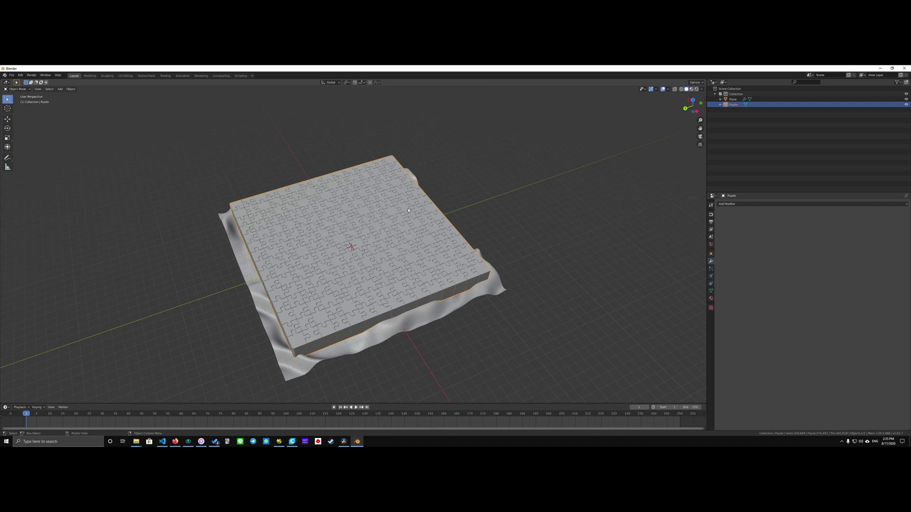
key(s)
key(z)
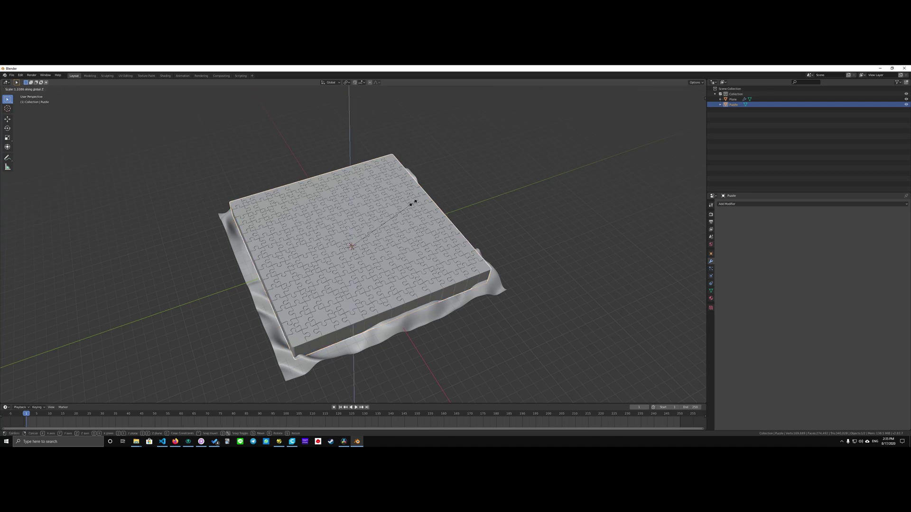
click(568, 197)
Step: Move the displaced plane up along the Z axis until its waves lie above the puzzle block's base
middle_drag(347, 286, 405, 278)
click(395, 221)
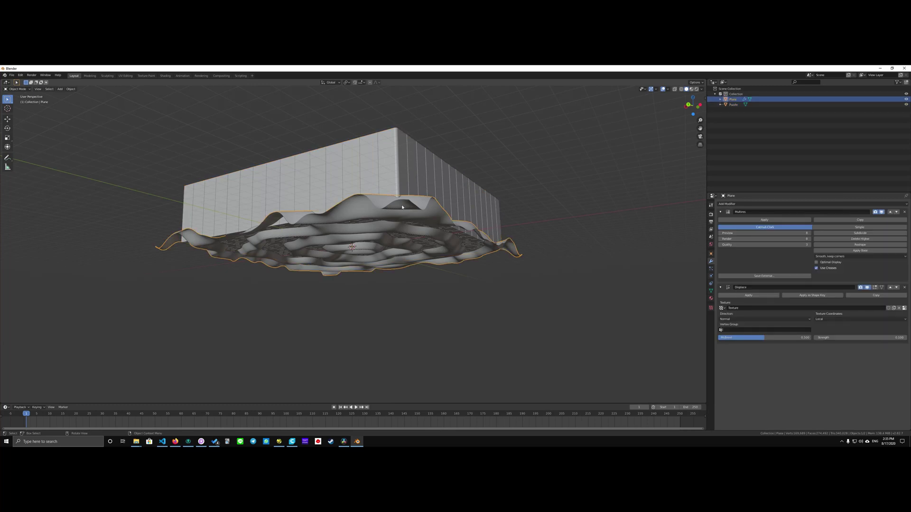
middle_drag(396, 221, 401, 235)
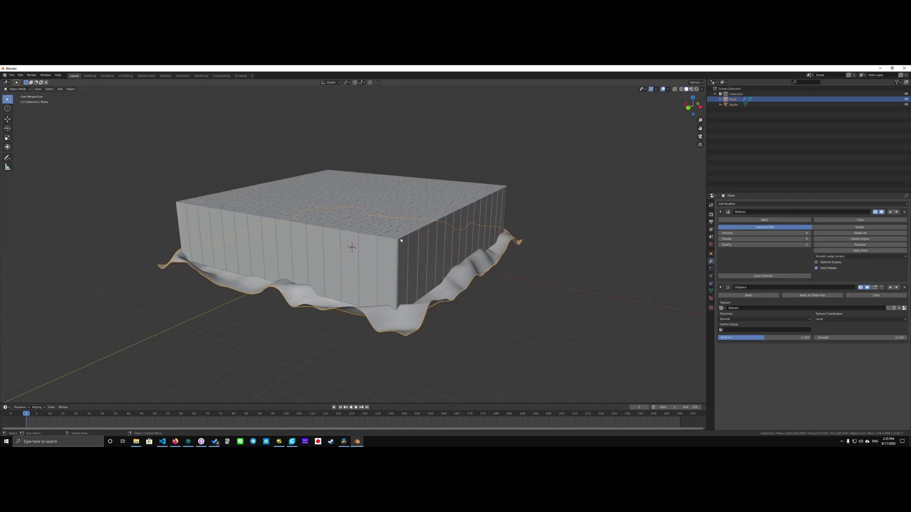
key(g)
key(z)
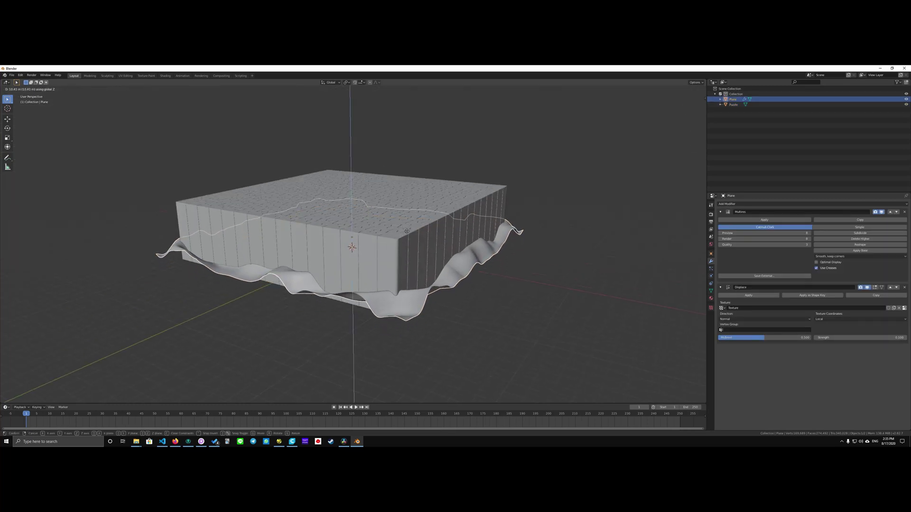
click(399, 253)
middle_drag(399, 252, 428, 234)
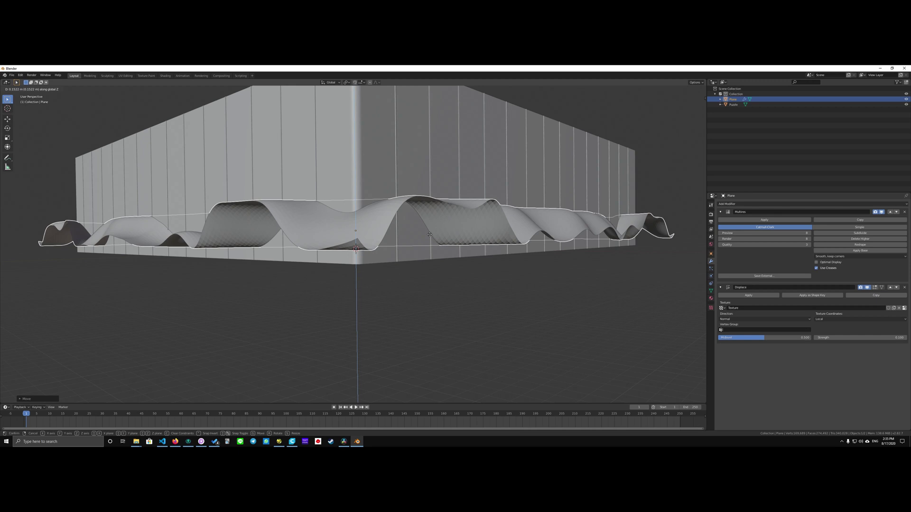
Step: Try a different strength for the plane's Displace modifier and undo the change
mouse_move(838, 337)
mouse_down()
mouse_move(892, 337)
mouse_move(854, 337)
mouse_up()
key(ctrl+z)
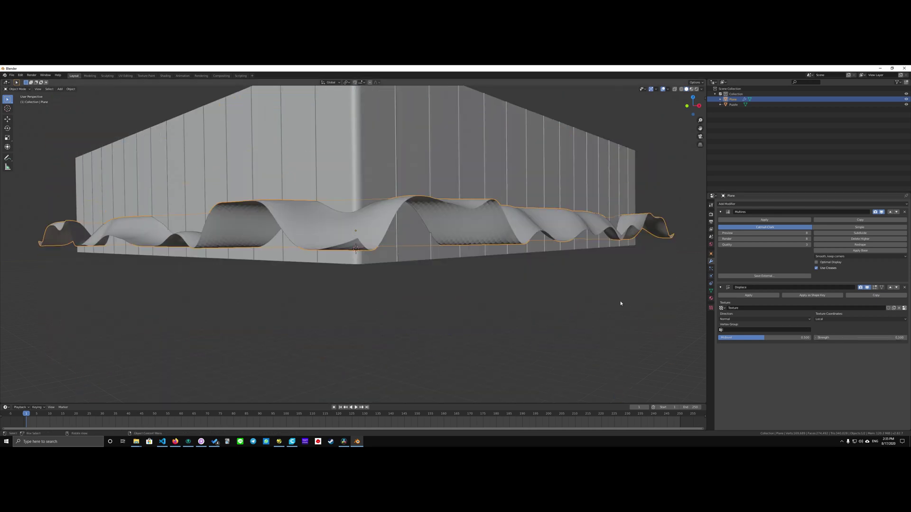
scroll(593, 296, down, 1)
middle_drag(560, 289, 615, 287)
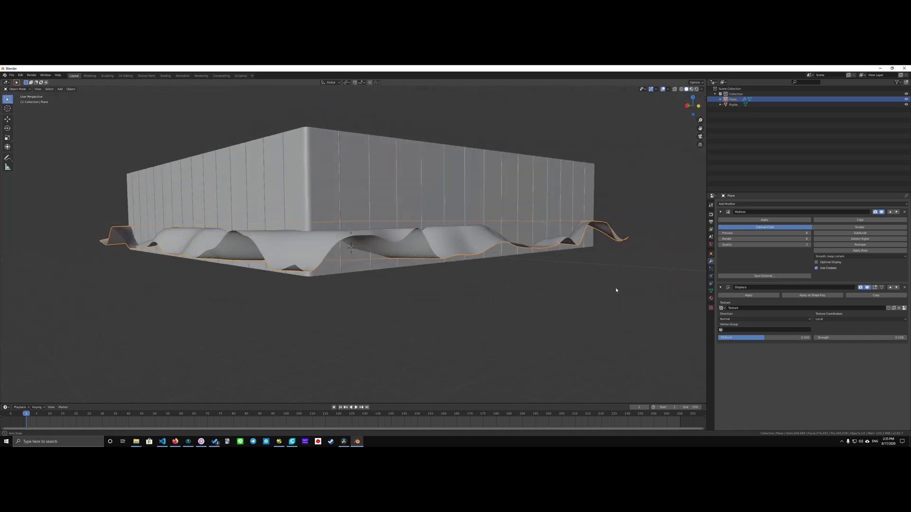
Step: Examine the overlap of the puzzle block and the displaced plane in wireframe and solid shading
key(z)
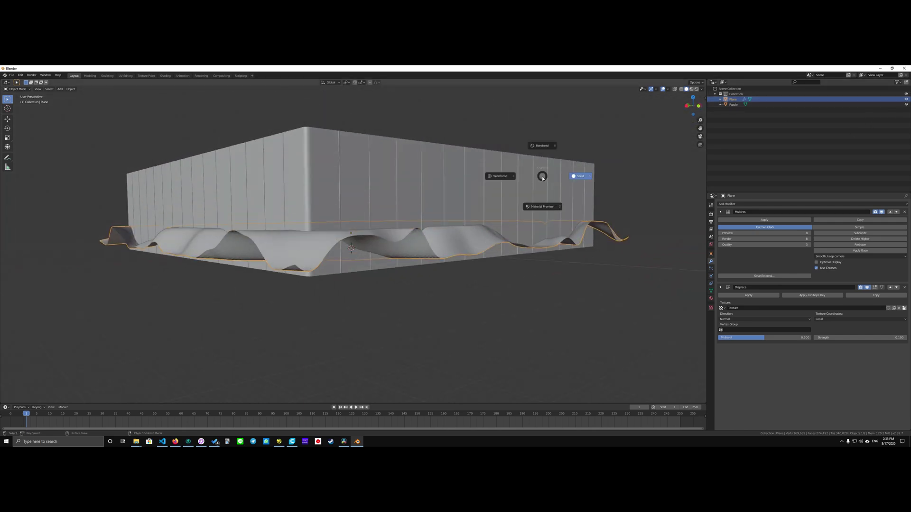
click(508, 177)
mouse_move(507, 177)
middle_down()
mouse_move(532, 189)
mouse_move(598, 174)
mouse_move(616, 179)
mouse_move(564, 199)
middle_up()
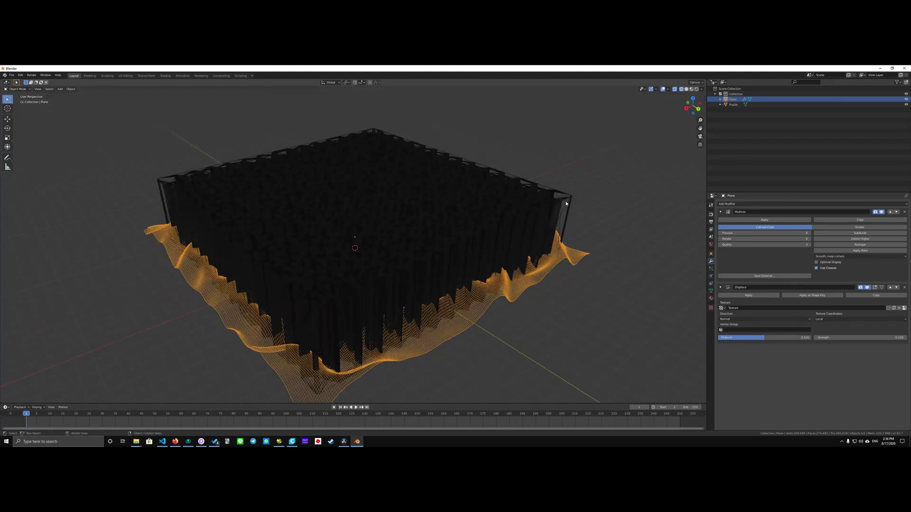
key(z)
click(602, 203)
scroll(517, 245, down, 5)
scroll(518, 245, up, 6)
mouse_move(452, 245)
middle_down()
mouse_move(470, 238)
mouse_move(420, 270)
mouse_move(418, 289)
mouse_move(416, 200)
mouse_move(415, 238)
middle_up()
scroll(469, 238, down, 5)
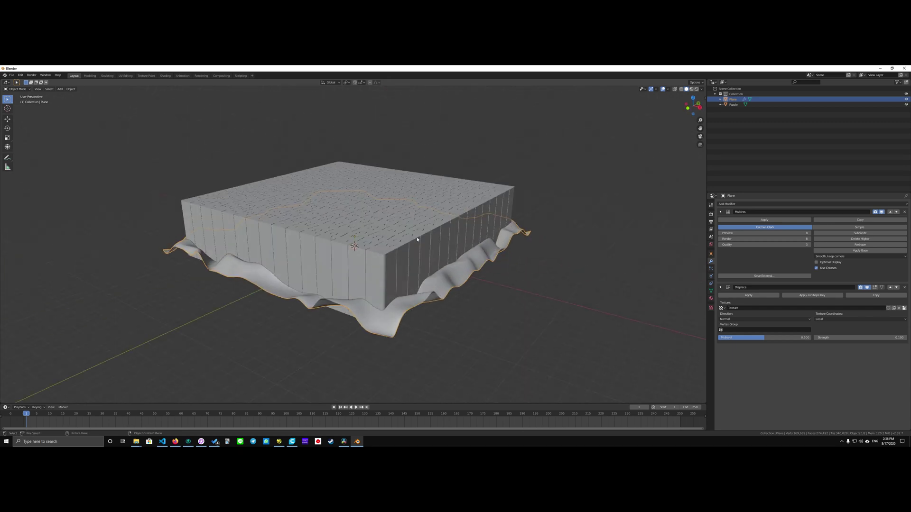
Step: Add a Boolean modifier to the puzzle with the Difference operation and the Plane as its object
click(415, 238)
click(736, 206)
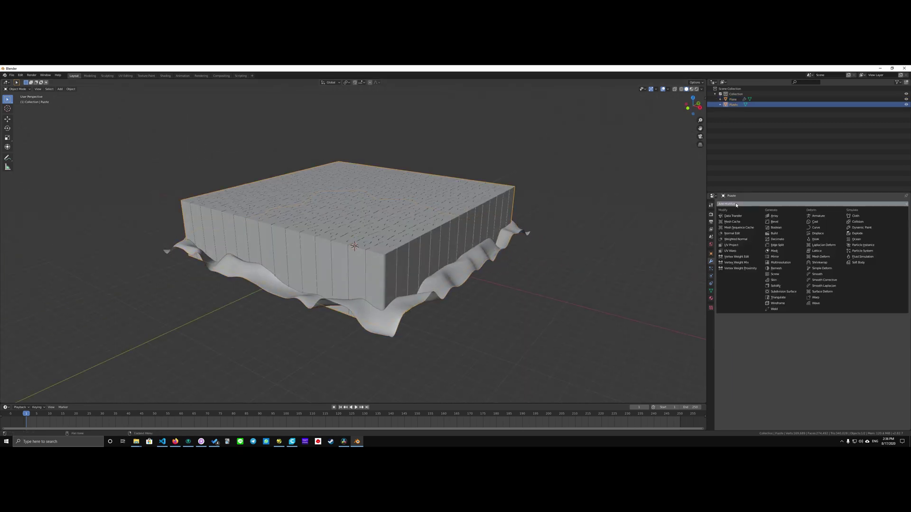
click(745, 204)
click(757, 204)
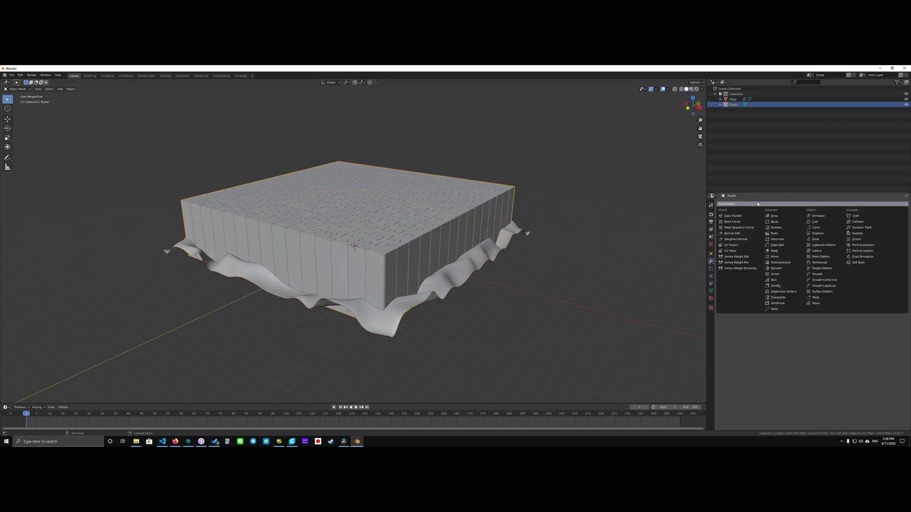
click(777, 228)
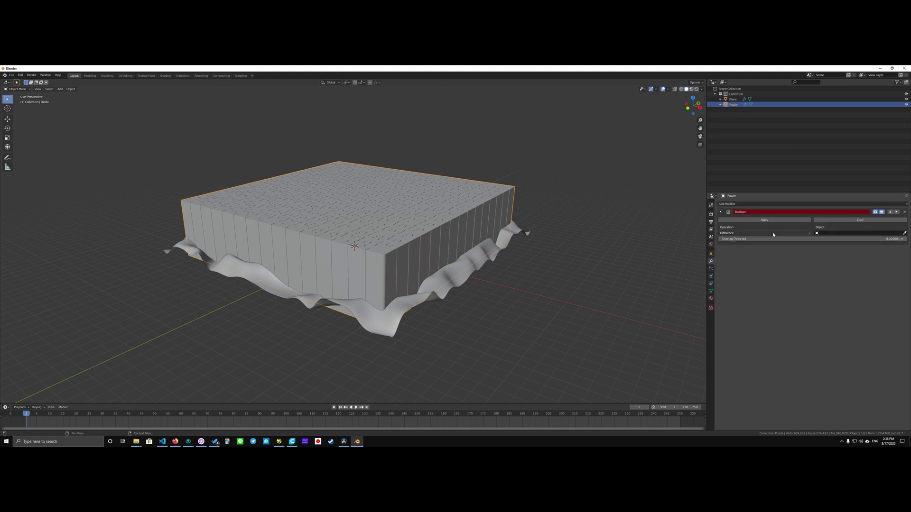
click(833, 232)
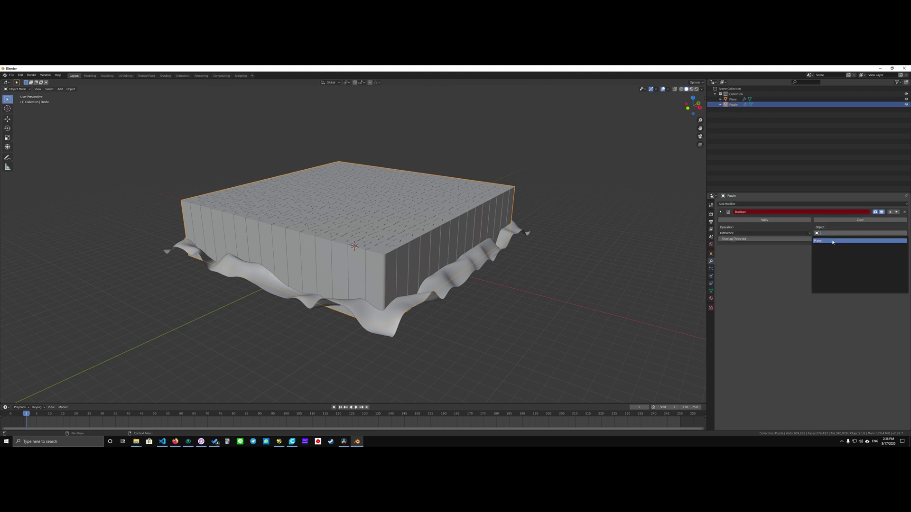
click(827, 240)
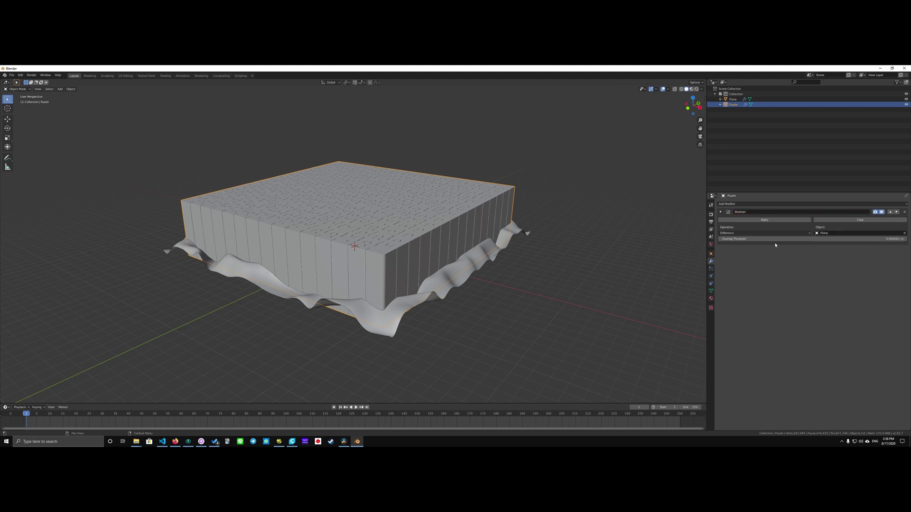
Step: Set the Boolean modifier's overlap threshold to 0 and apply the modifier to the puzzle
click(811, 240)
key(Return)
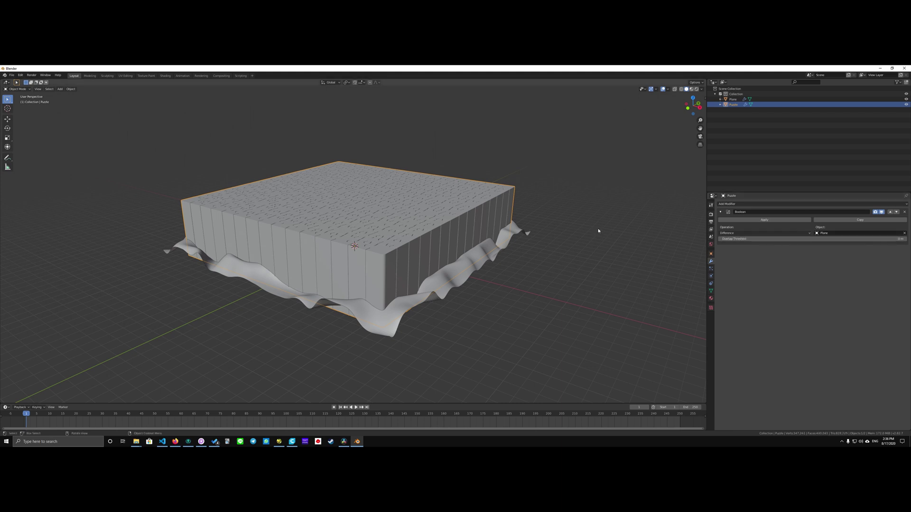
scroll(401, 226, down, 2)
scroll(402, 226, up, 4)
middle_drag(402, 225, 434, 250)
scroll(427, 246, down, 3)
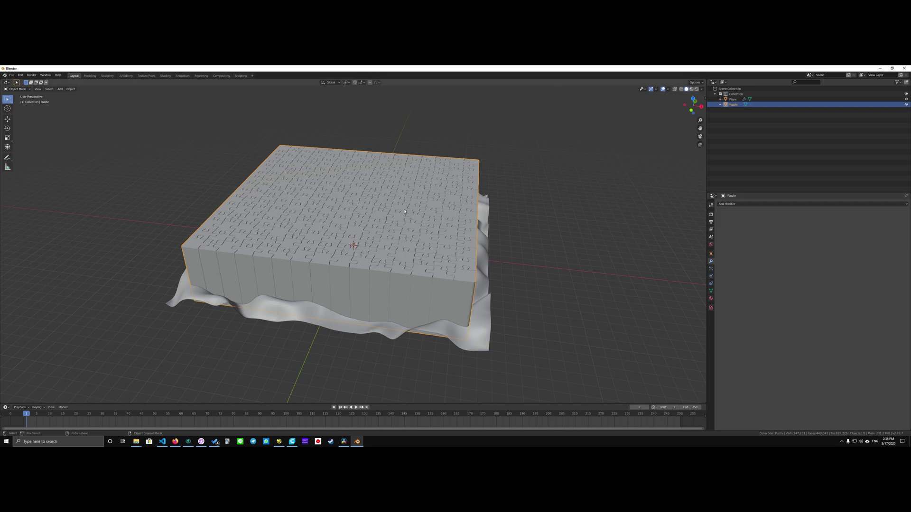
Step: Put the puzzle in edit mode with the plane hidden, showing it from the right in wireframe with nothing selected
key(Tab)
key(KP_3)
scroll(406, 212, up, 4)
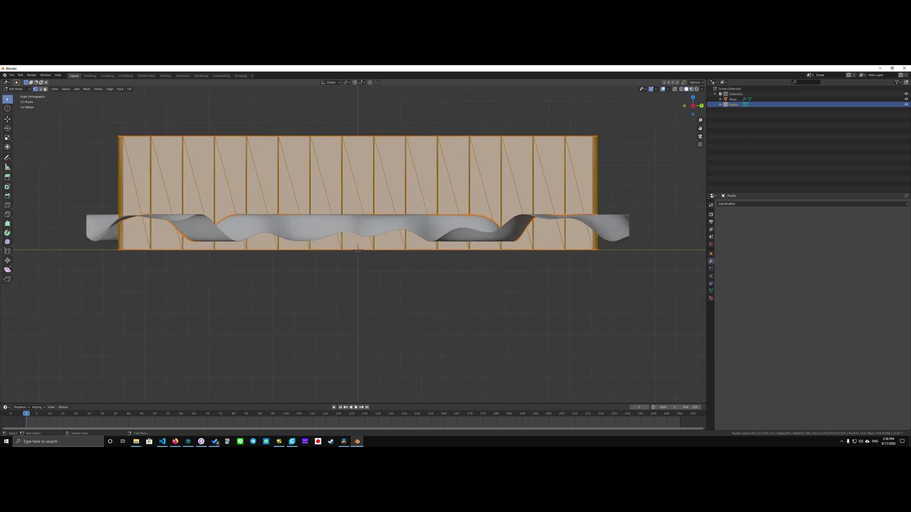
click(906, 99)
scroll(385, 237, up, 2)
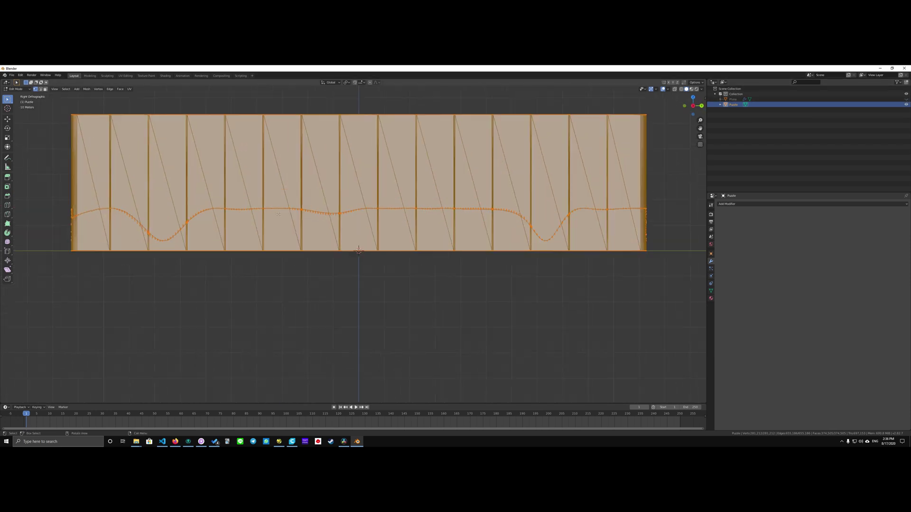
shift+middle_drag(459, 176, 445, 226)
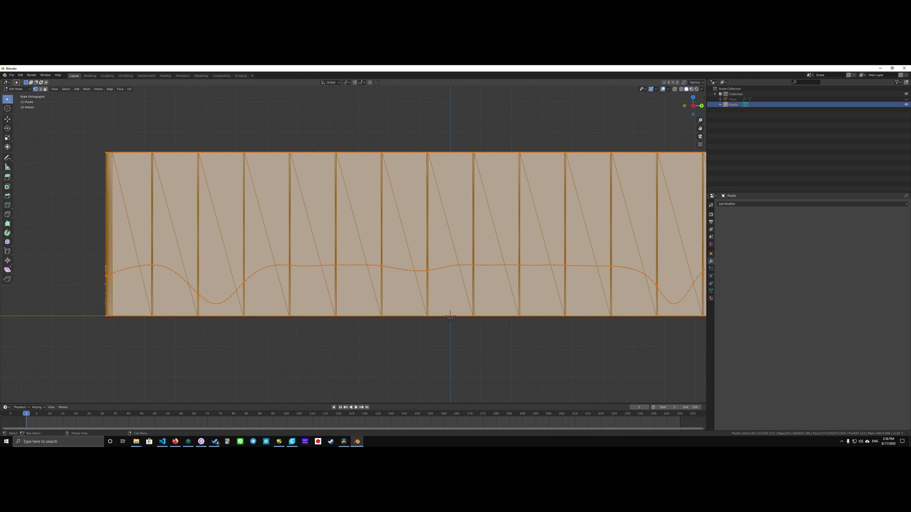
key(z)
click(403, 223)
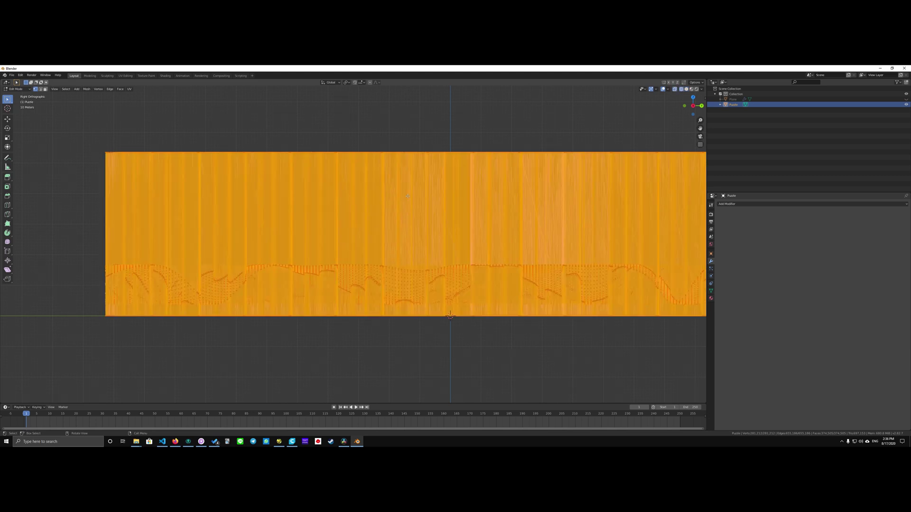
shift+middle_drag(348, 168, 318, 229)
click(317, 211)
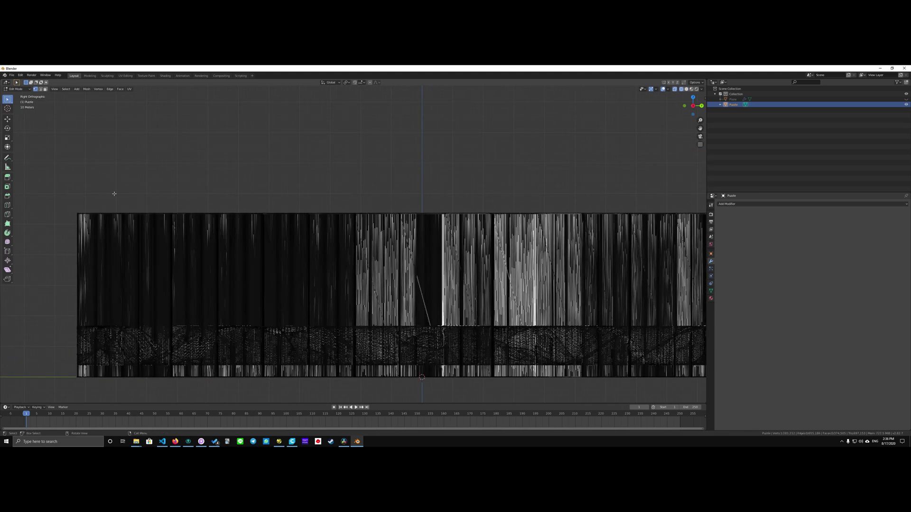
Step: Try removing the puzzle's part above the wavy cut by deleting all vertices along its top edge
drag(66, 184, 706, 220)
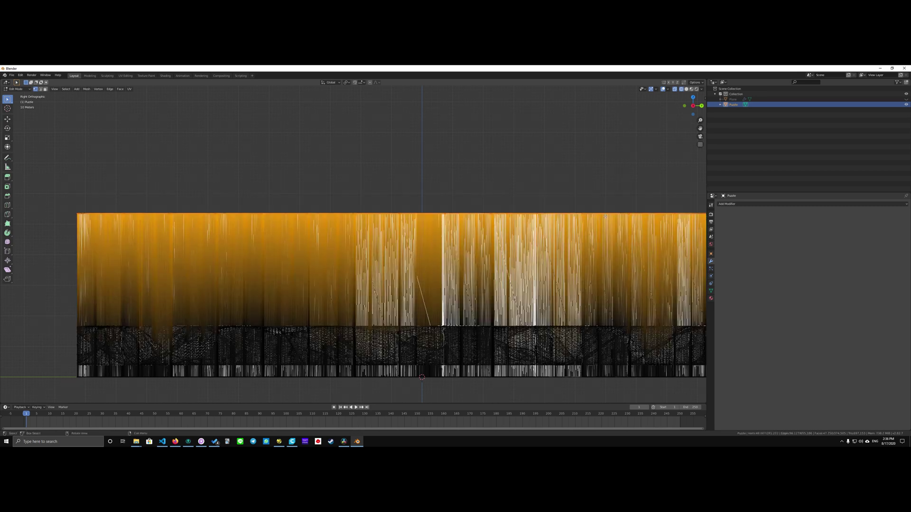
scroll(605, 216, down, 3)
drag(172, 208, 654, 232)
key(x)
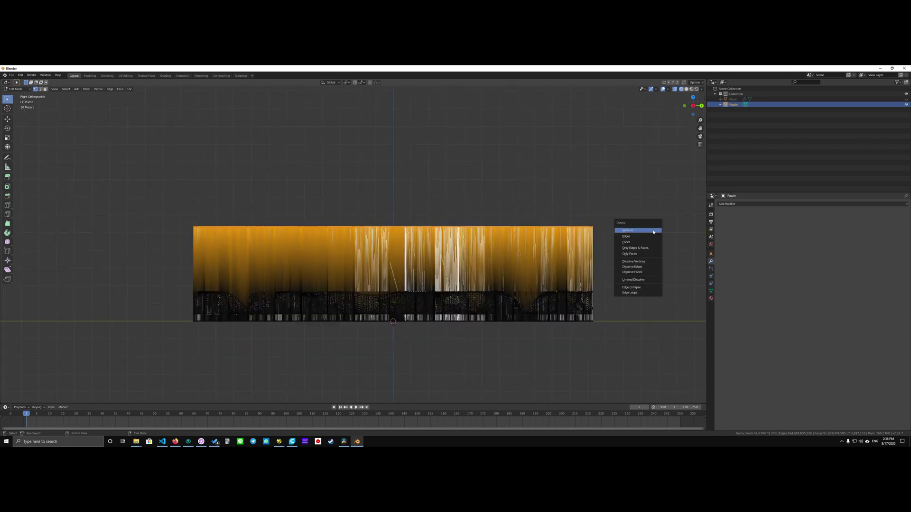
key(Return)
Step: Switch the trimmed puzzle to solid shading, view it from an angle and return to object mode
key(z)
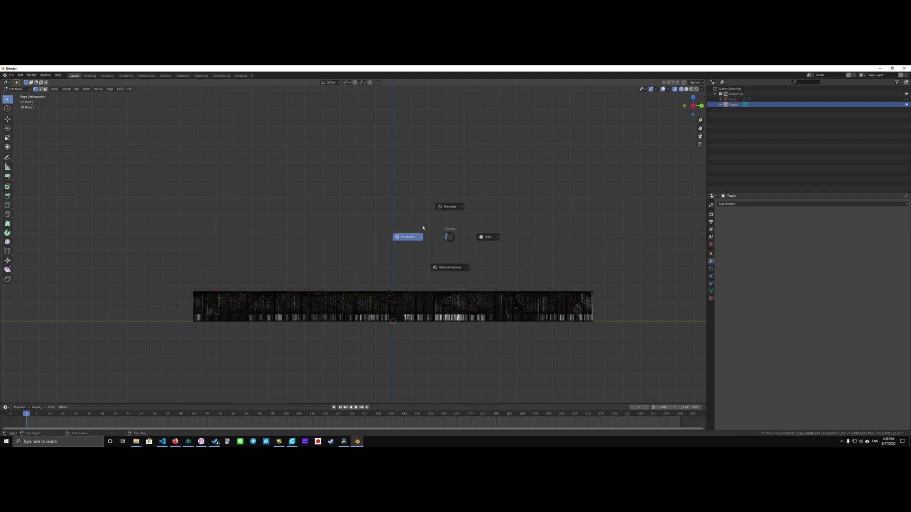
click(479, 235)
mouse_move(368, 226)
middle_down()
mouse_move(397, 260)
mouse_move(331, 205)
mouse_move(305, 227)
mouse_move(252, 222)
middle_up()
key(Tab)
scroll(395, 251, down, 3)
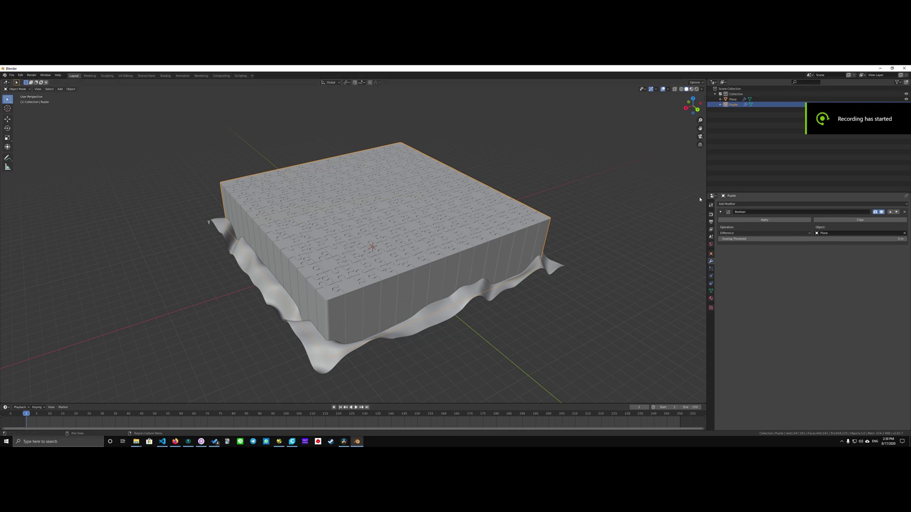
Step: Remove the Boolean modifier from the puzzle
click(904, 213)
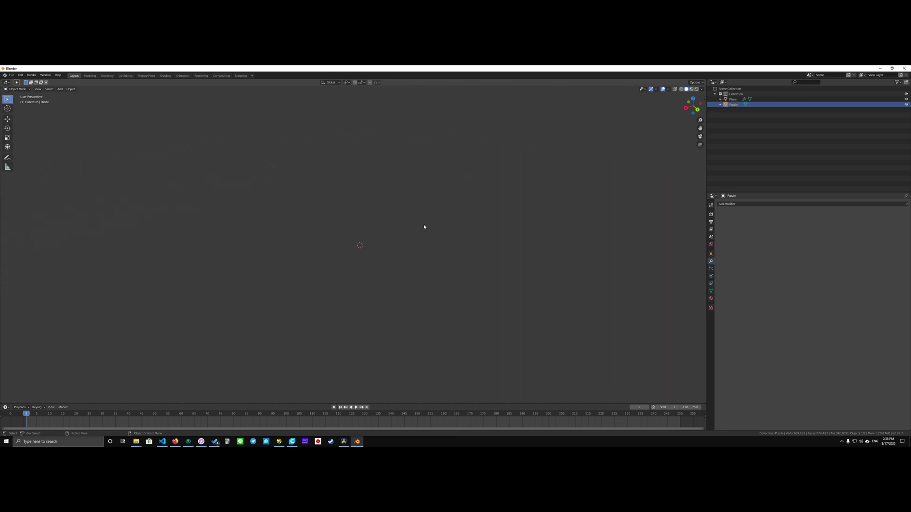
Step: Hide the puzzle block and import the low-poly heart model from its Wavefront OBJ file
middle_drag(424, 225, 441, 236)
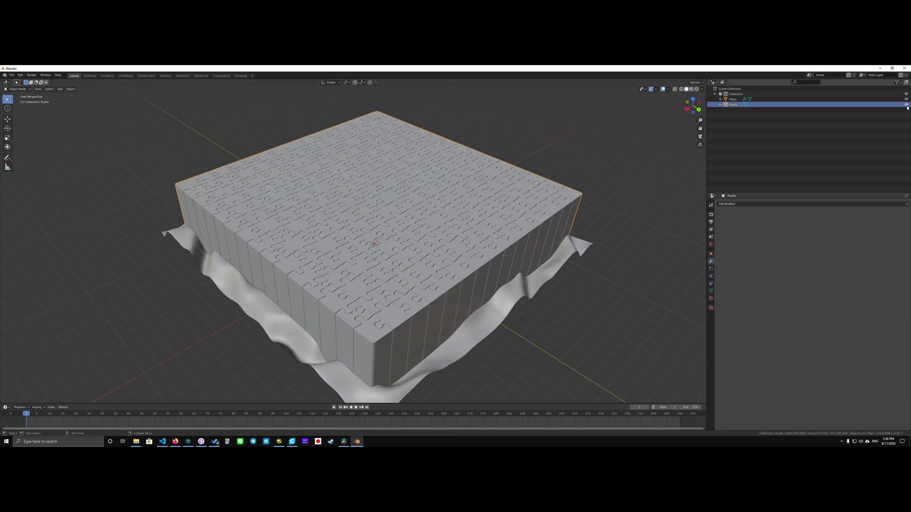
key(h)
click(11, 75)
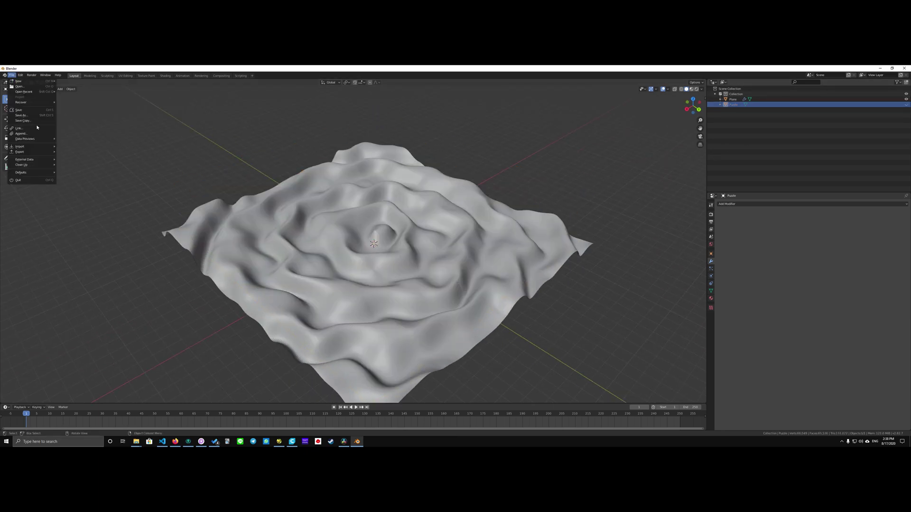
mouse_move(52, 147)
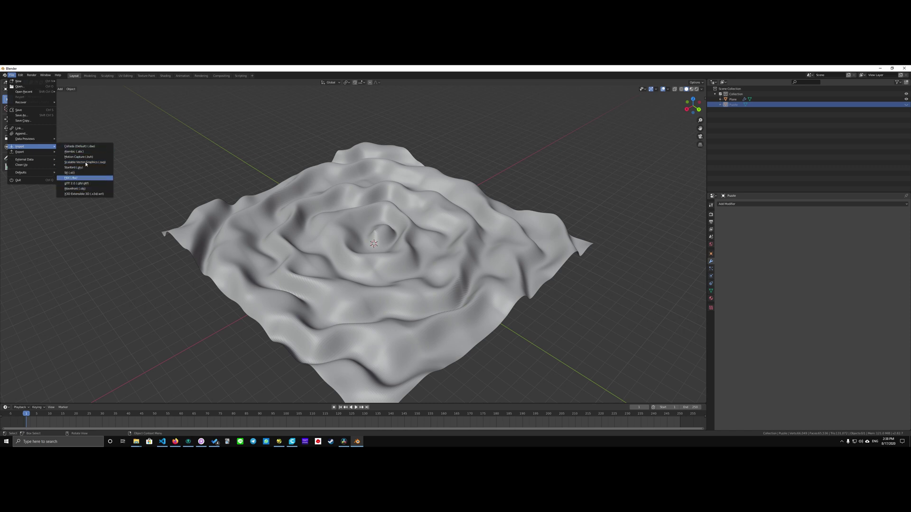
click(76, 188)
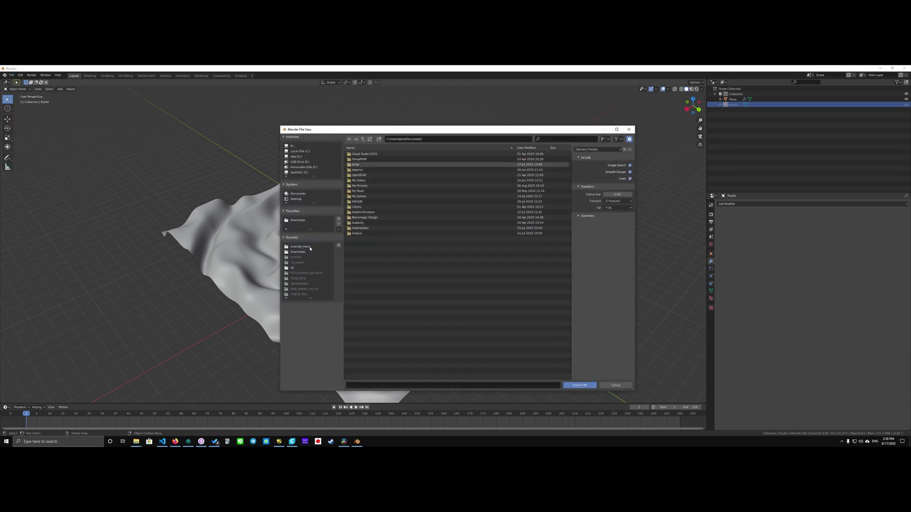
click(310, 246)
click(383, 156)
double_click(383, 157)
Step: Centre the imported heart by moving its geometry to its origin
scroll(382, 159, down, 2)
middle_drag(362, 186, 332, 178)
scroll(399, 174, up, 4)
scroll(373, 131, down, 3)
scroll(372, 178, up, 2)
click(372, 178)
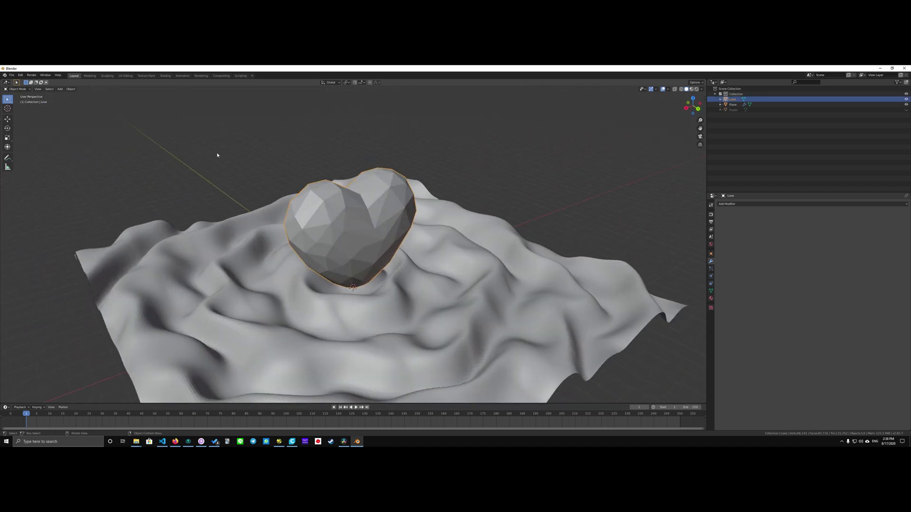
click(71, 89)
mouse_move(95, 102)
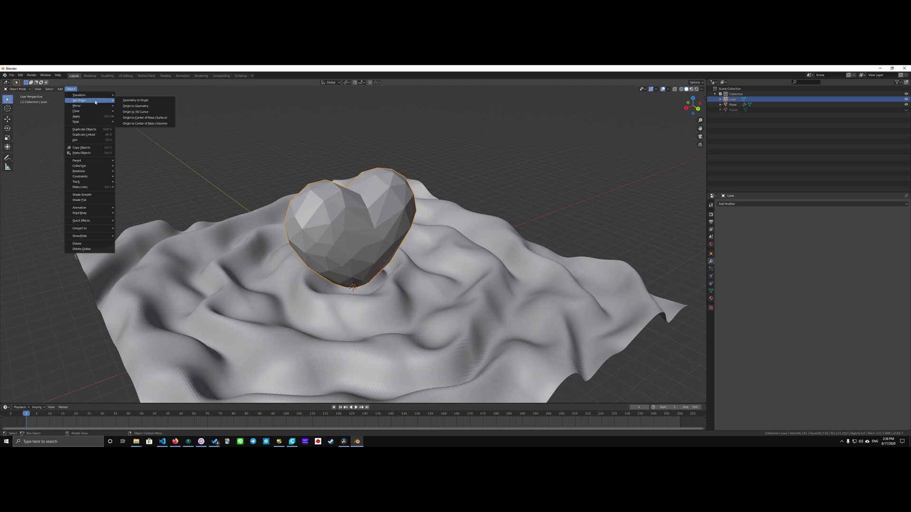
click(143, 102)
Step: Rotate the heart -90 degrees about the global X axis so that it lies flat
middle_drag(341, 180, 378, 197)
key(KP_3)
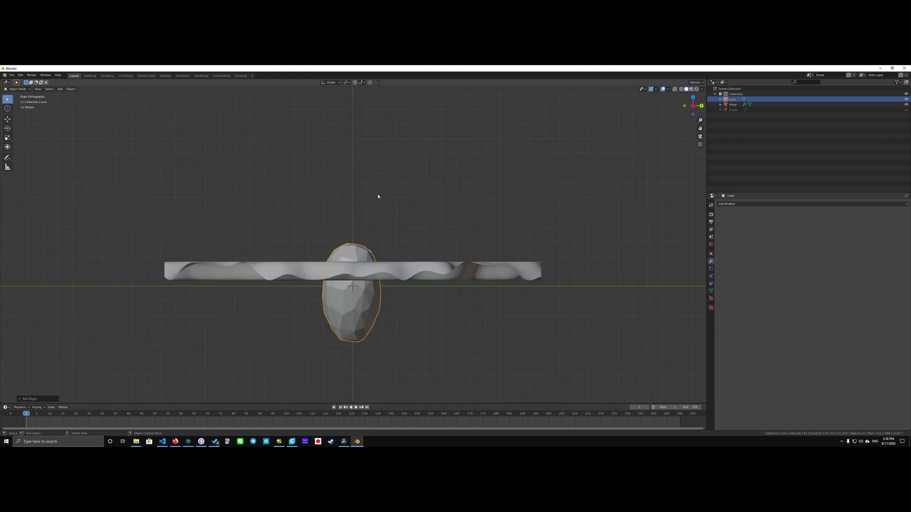
key(r)
text(x)
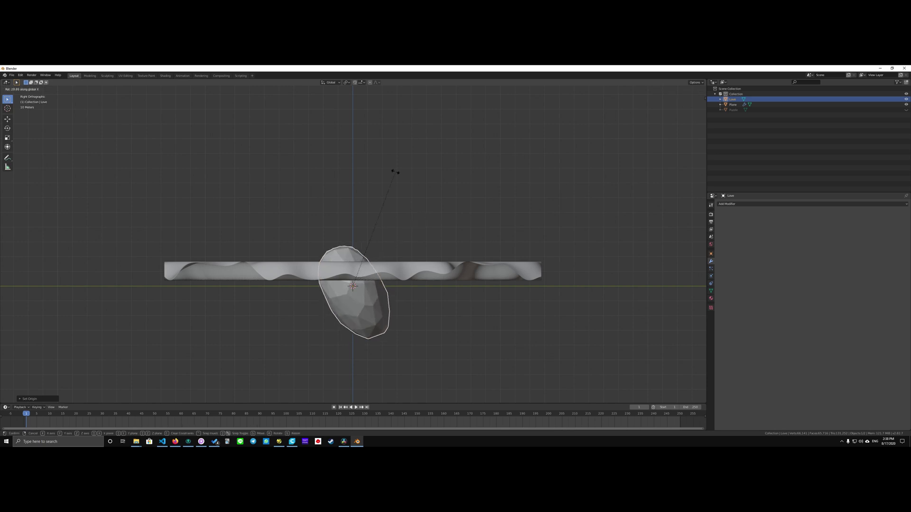
text(90)
key(minus)
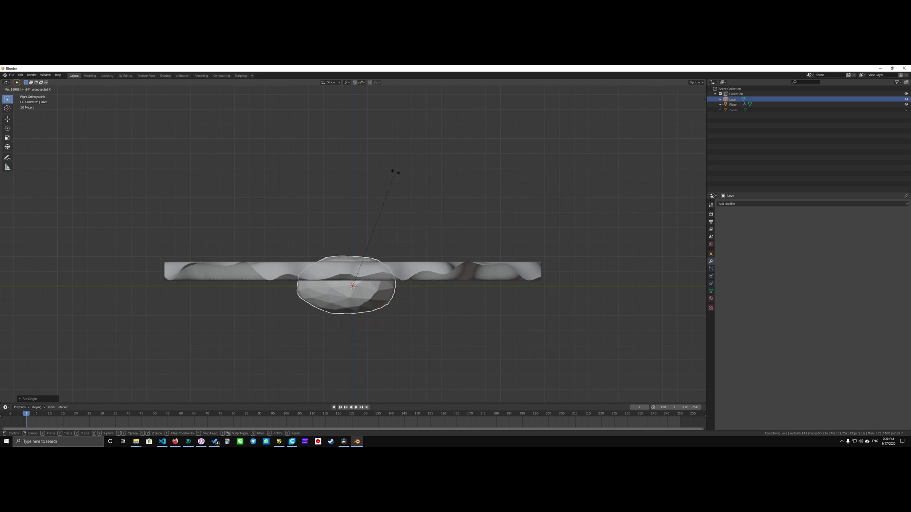
key(Return)
Step: Adjust the size of the plane's Wood displacement texture to tune the waves around the heart
mouse_move(397, 173)
middle_down()
mouse_move(407, 201)
mouse_move(392, 268)
mouse_move(463, 225)
middle_up()
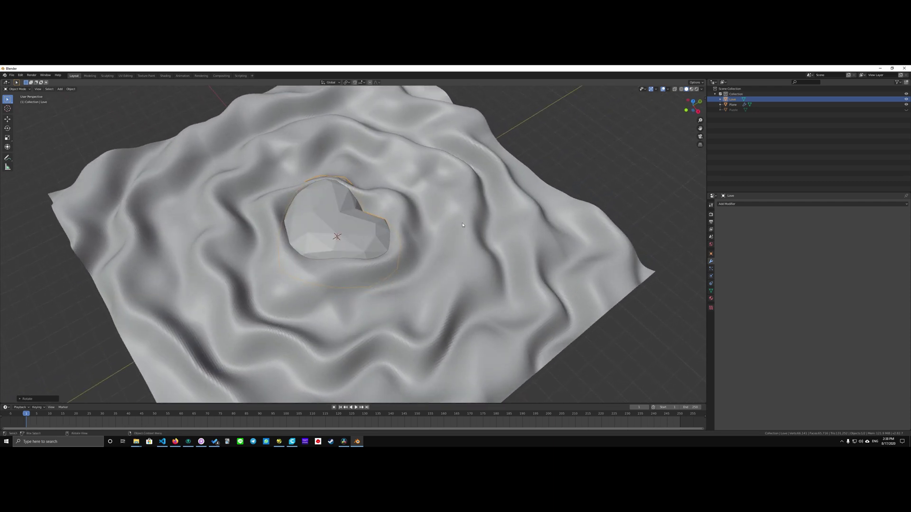
click(463, 225)
scroll(403, 252, down, 5)
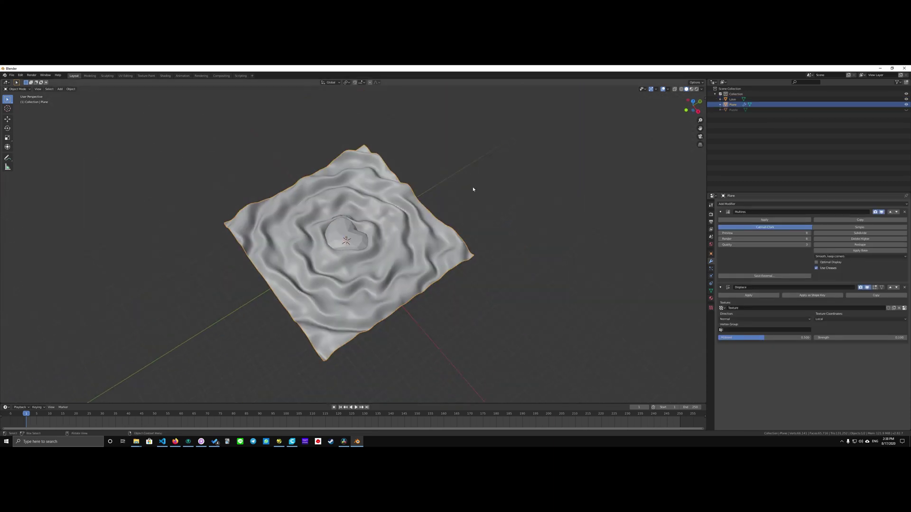
scroll(473, 189, up, 5)
middle_drag(473, 189, 451, 188)
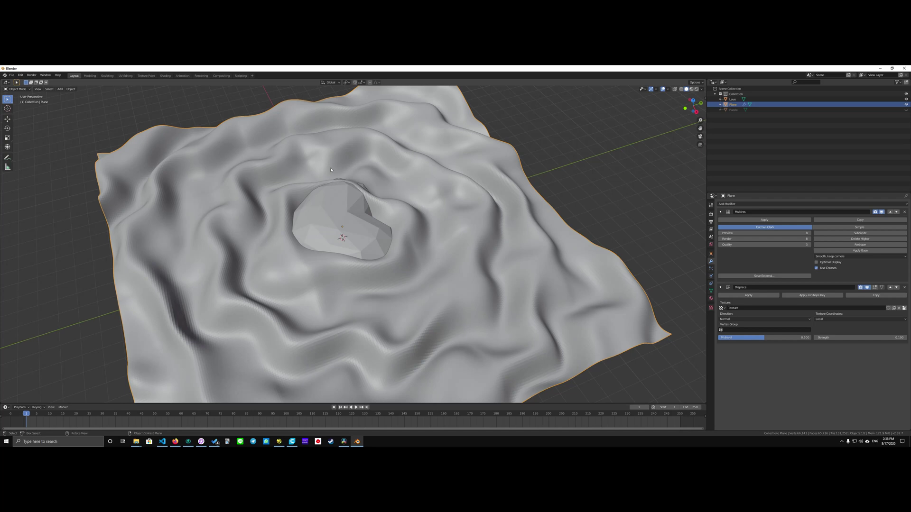
click(710, 309)
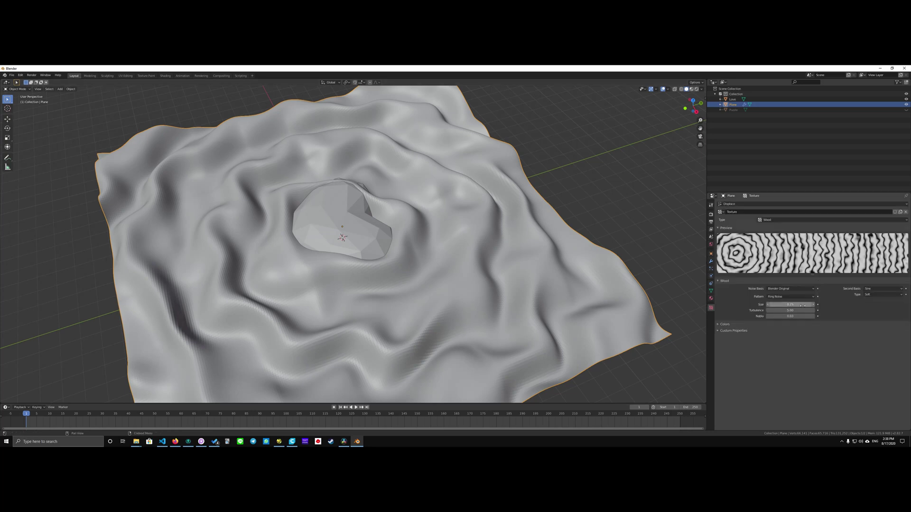
click(812, 304)
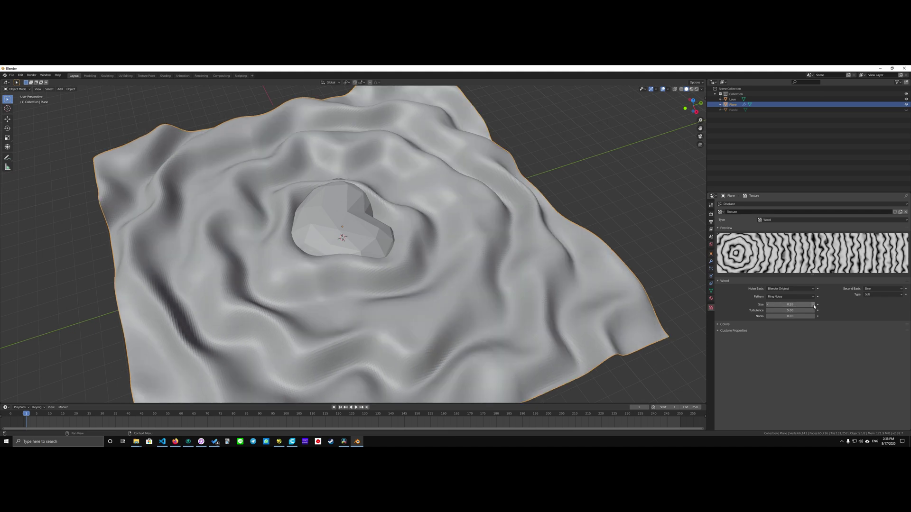
click(813, 304)
click(813, 304)
click(813, 305)
click(813, 305)
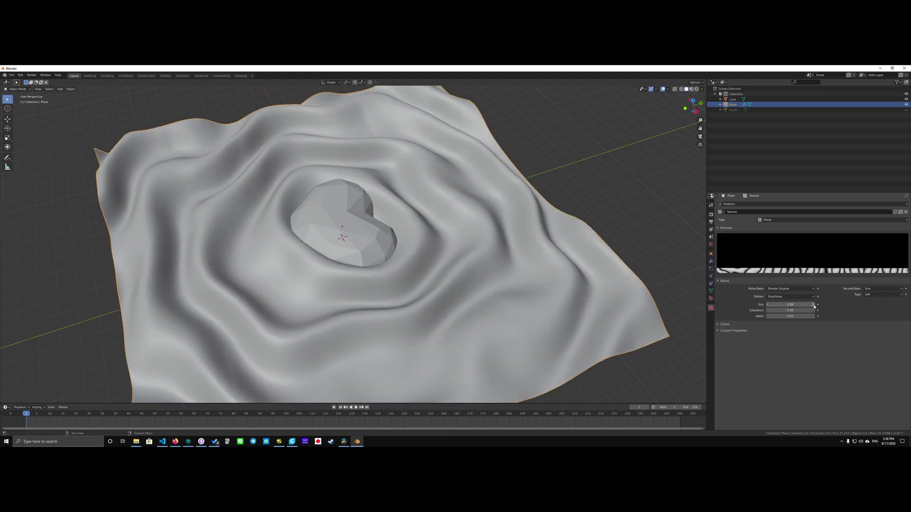
click(813, 304)
click(813, 305)
click(813, 304)
click(813, 305)
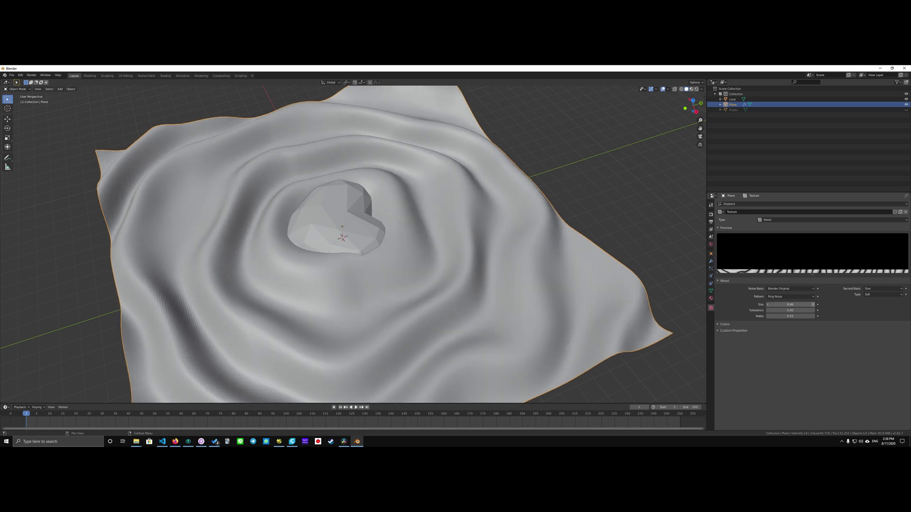
click(813, 305)
mouse_move(790, 304)
mouse_down()
mouse_move(821, 304)
mouse_move(776, 305)
mouse_move(785, 305)
mouse_up()
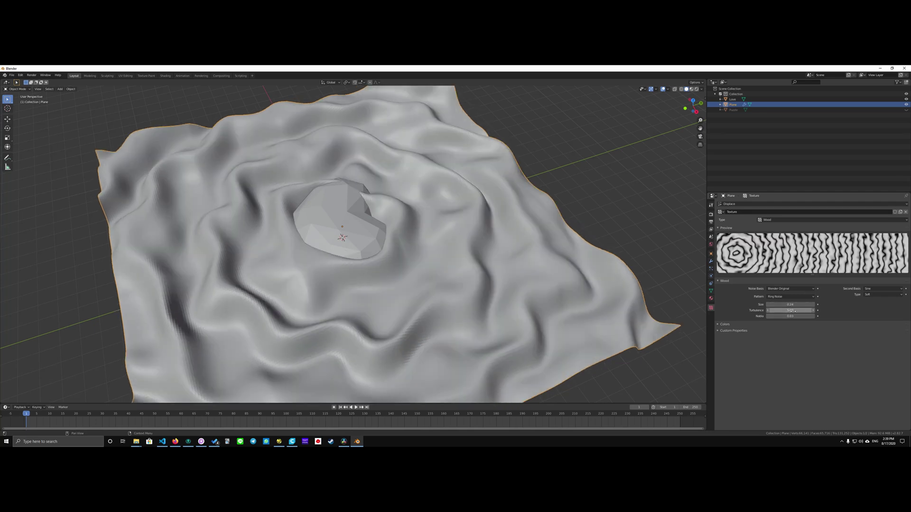
Step: Move the heart vertically along the Z axis so that the wavy plane cuts through it
scroll(429, 225, down, 4)
scroll(429, 226, up, 3)
mouse_move(403, 213)
middle_down()
mouse_move(432, 226)
mouse_move(417, 190)
mouse_move(444, 239)
mouse_move(498, 189)
mouse_move(427, 213)
mouse_move(376, 262)
middle_up()
click(350, 230)
key(g)
key(z)
click(427, 218)
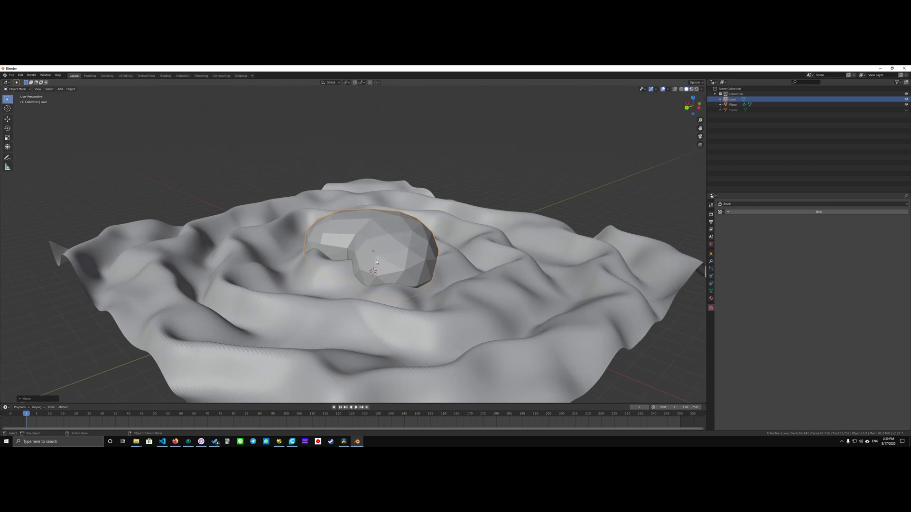
Step: Add a cube and, in the right orthographic view, move it to just below the wavy plane
mouse_move(324, 221)
middle_down()
mouse_move(357, 197)
mouse_move(374, 212)
mouse_move(364, 252)
middle_up()
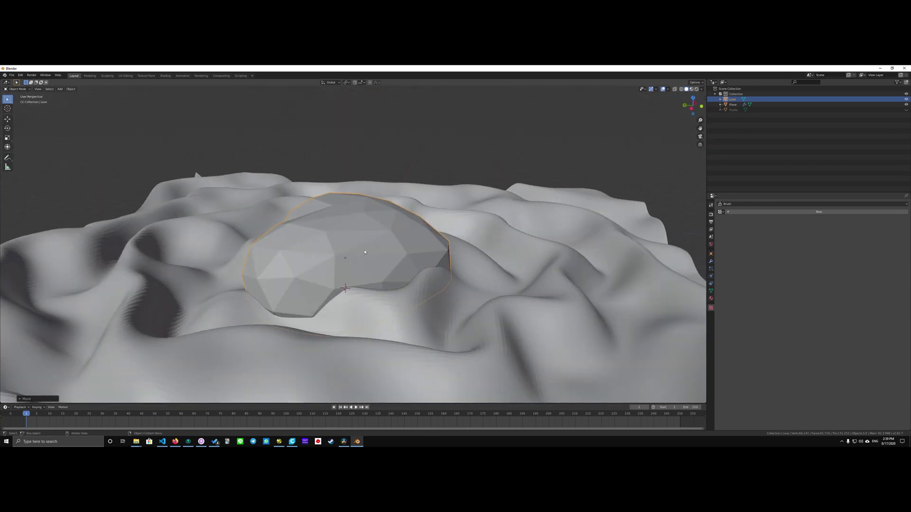
middle_drag(378, 215, 376, 256)
middle_drag(357, 216, 361, 186)
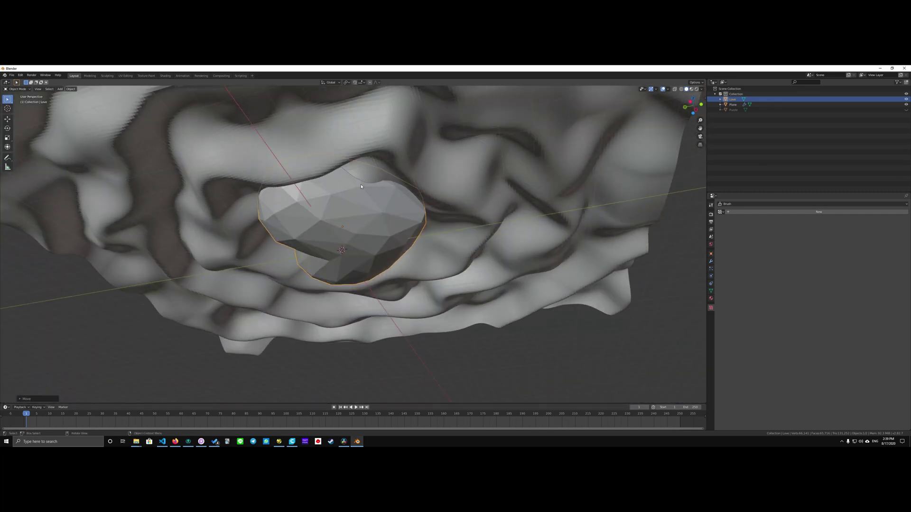
middle_drag(383, 227, 372, 241)
key(shift+a)
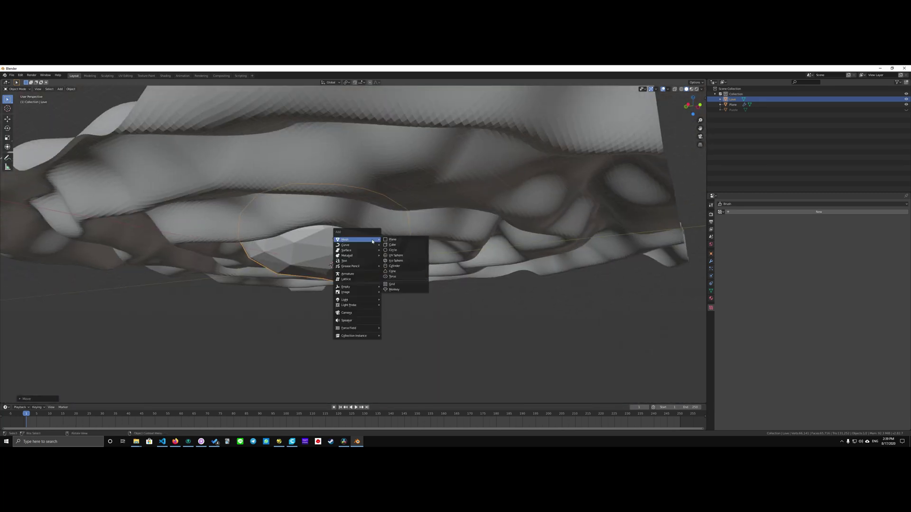
click(404, 245)
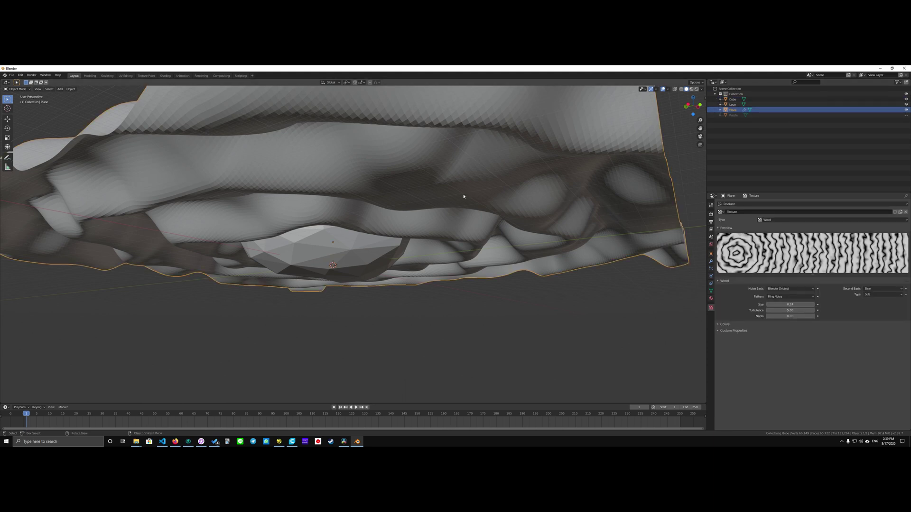
key(KP_5)
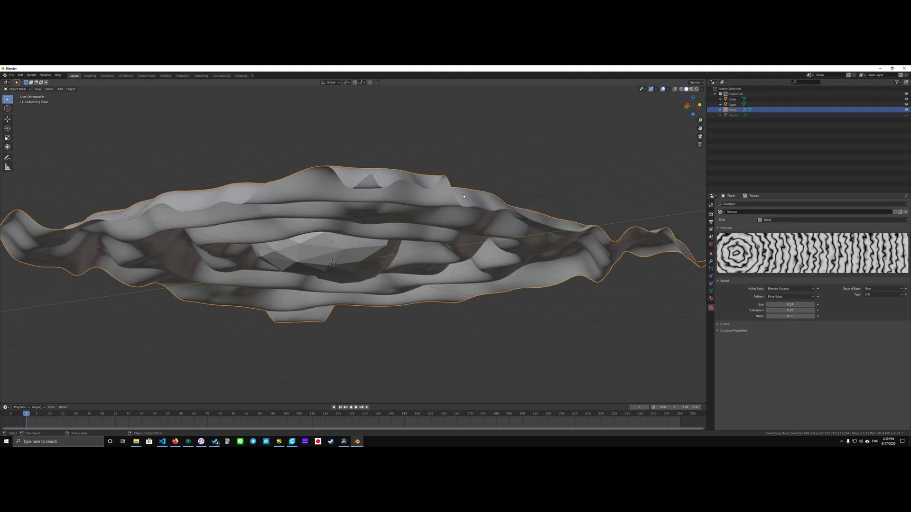
key(KP_3)
click(407, 250)
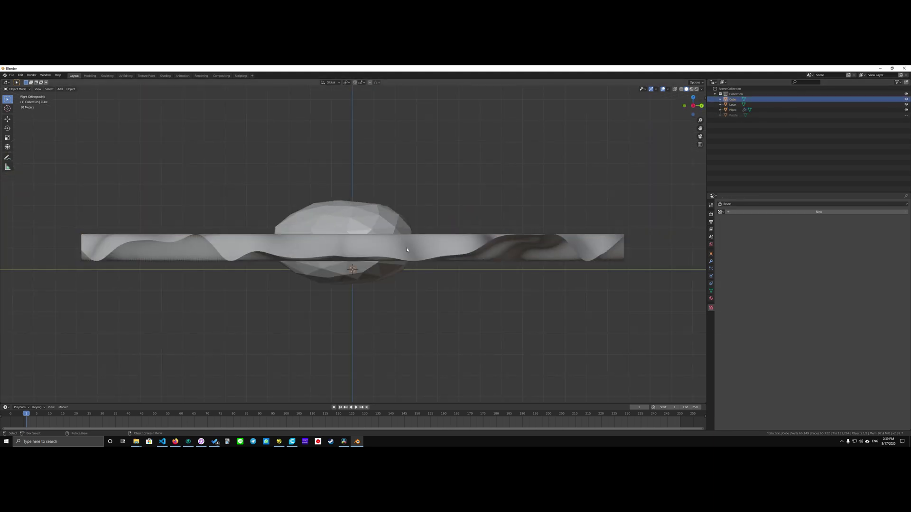
key(g)
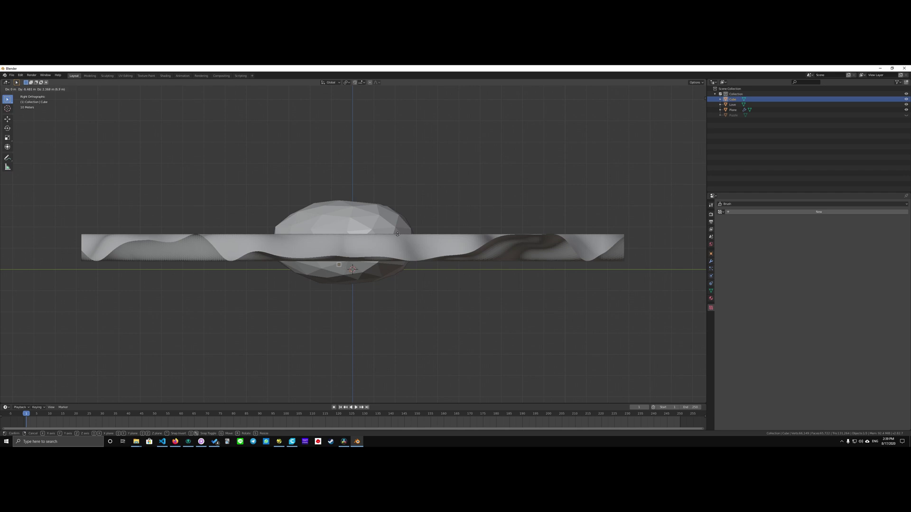
click(396, 233)
Step: Scale the cube in X and Y only, widening it into a flat slab beneath the heart
key(s)
key(z)
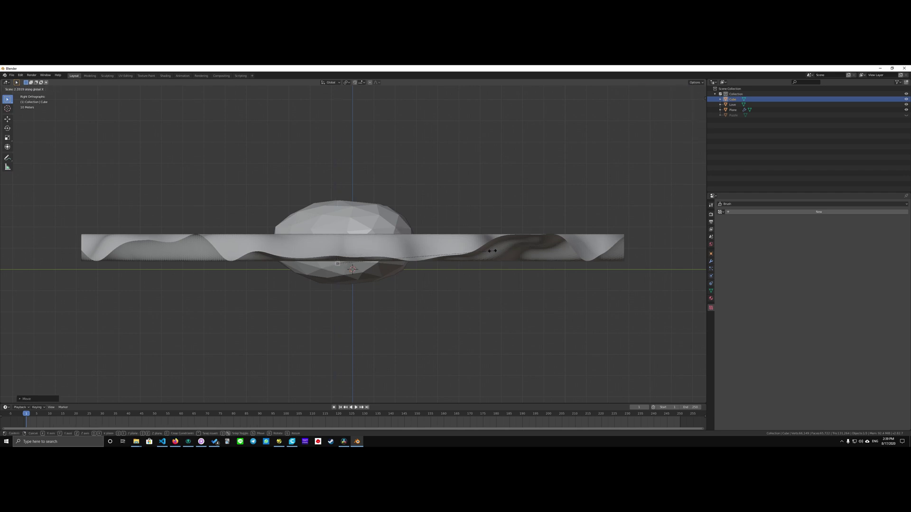
key(shift+z)
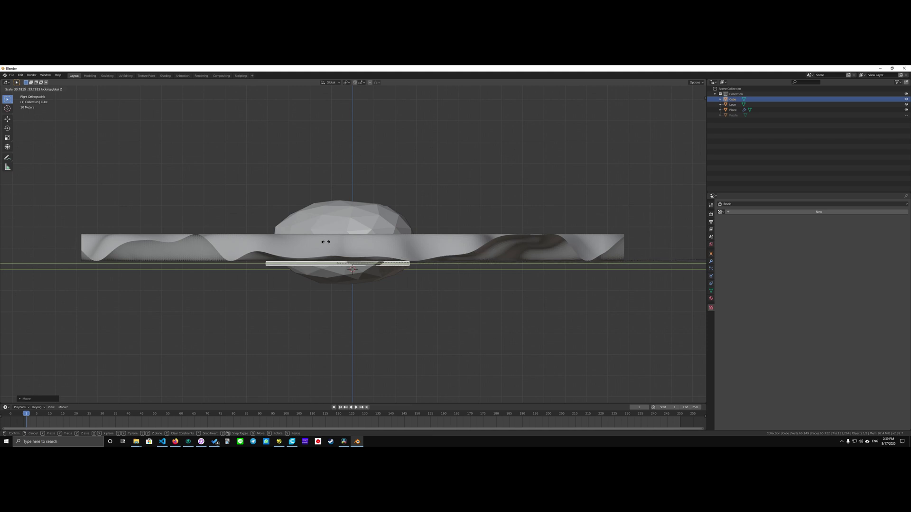
click(479, 236)
Step: Lower the slab's bottom face along Z until the box encloses the heart's underside, and return to object mode
middle_drag(373, 246, 365, 203)
key(Tab)
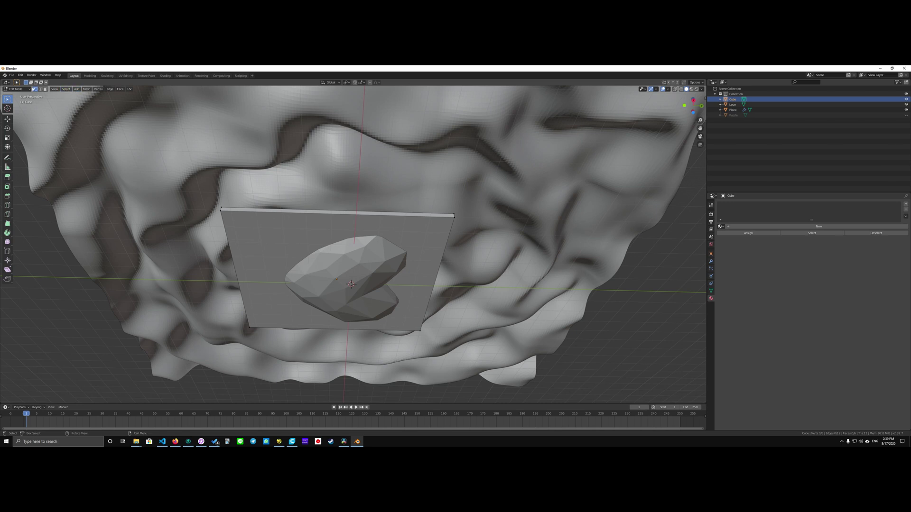
click(45, 89)
click(279, 220)
key(g)
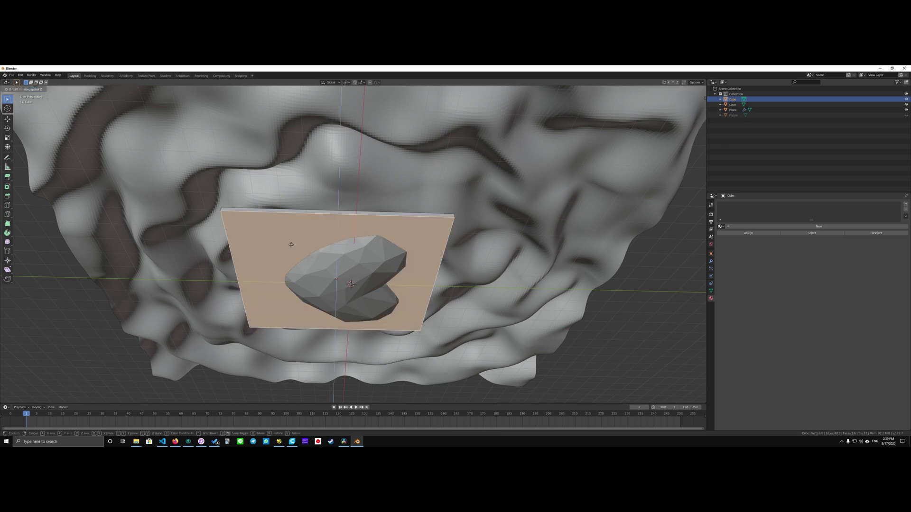
click(298, 260)
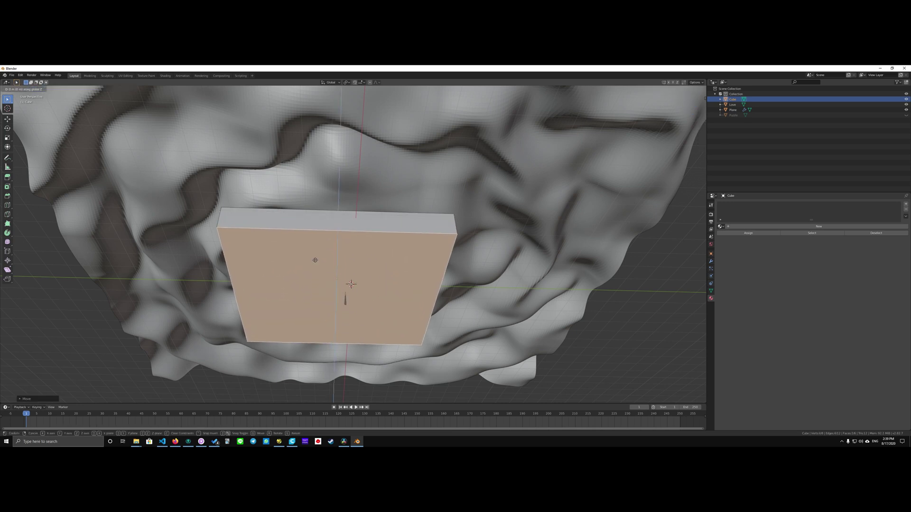
middle_drag(314, 260, 334, 225)
scroll(342, 260, down, 4)
scroll(323, 220, up, 4)
scroll(332, 195, down, 3)
key(Tab)
Step: Add a Boolean modifier to the heart with Difference and the Cube as its object, and apply it
click(370, 211)
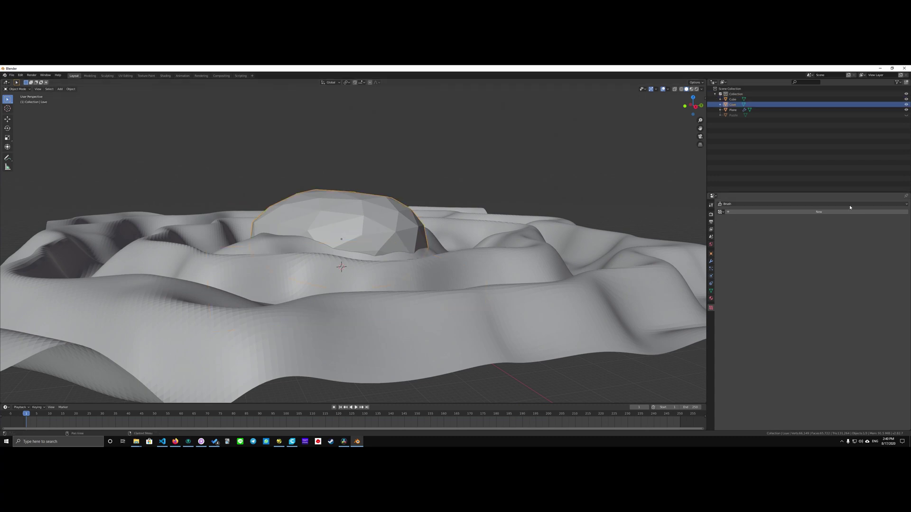
click(711, 261)
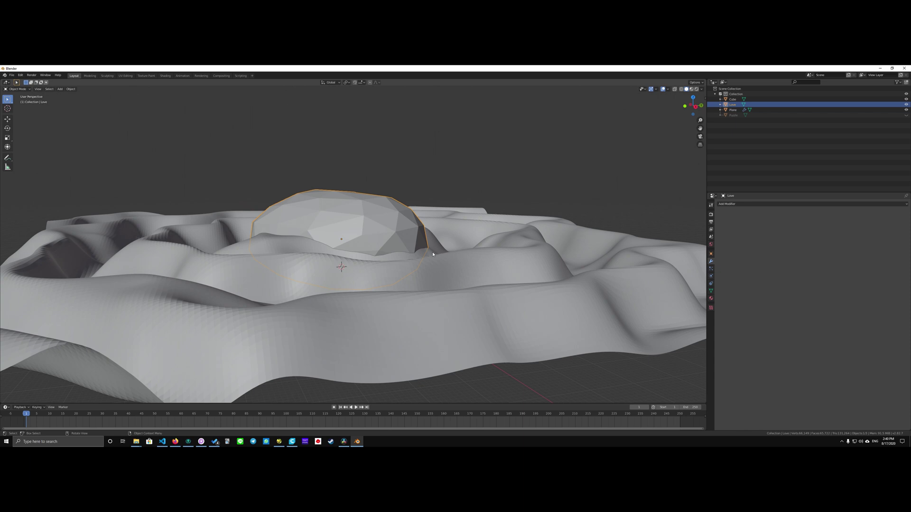
middle_drag(567, 229, 397, 225)
click(730, 205)
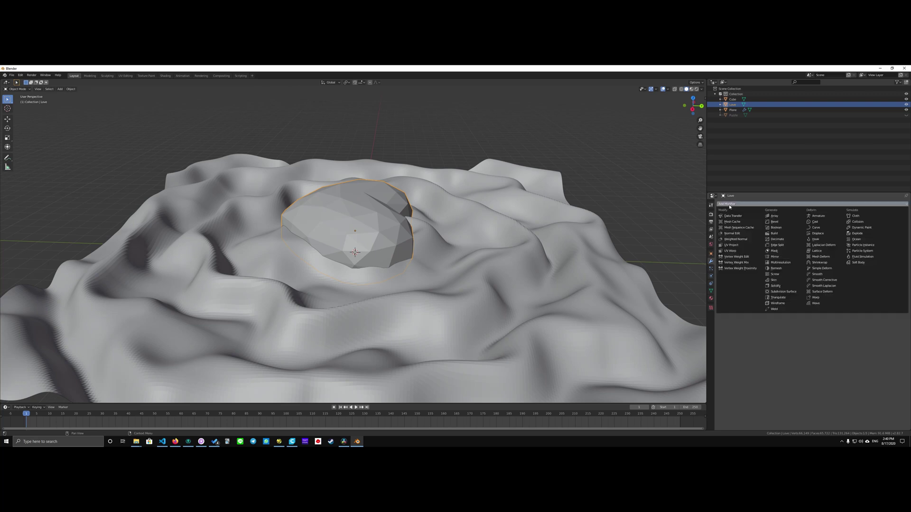
click(786, 230)
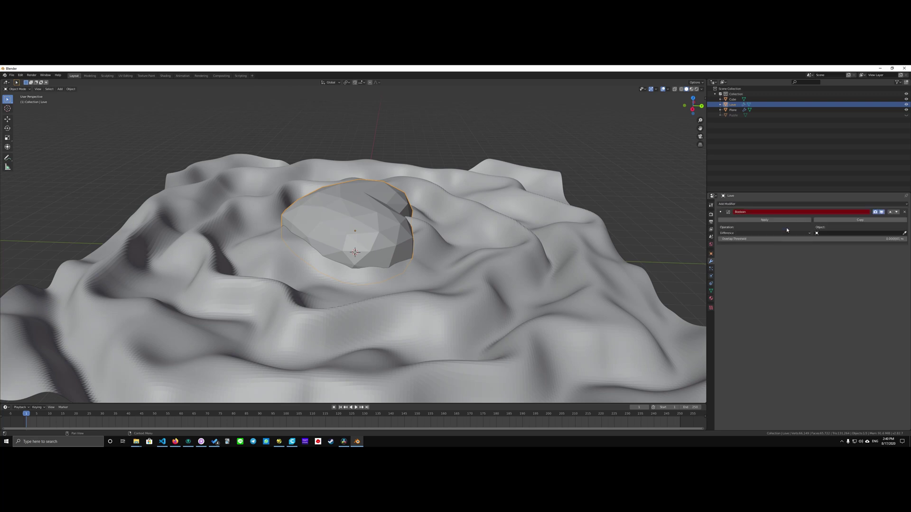
click(854, 233)
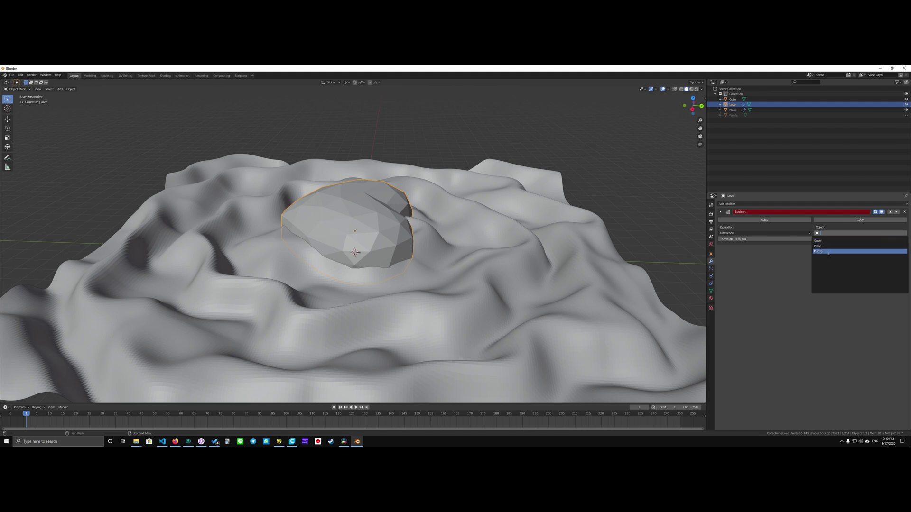
click(826, 241)
mouse_move(456, 227)
middle_down()
mouse_move(458, 199)
mouse_move(455, 235)
middle_up()
Step: Delete the box beneath the wavy plane
click(391, 261)
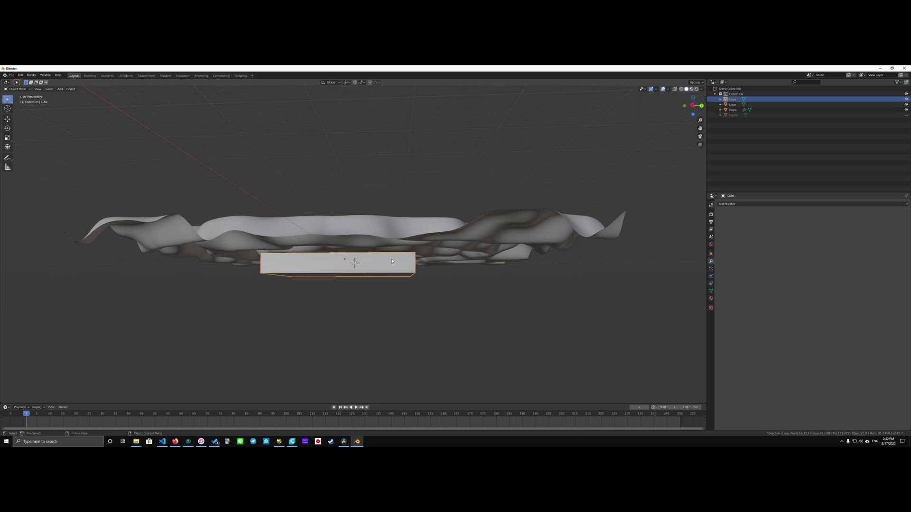
key(x)
click(394, 262)
scroll(394, 262, up, 5)
mouse_move(394, 262)
middle_down()
mouse_move(391, 212)
mouse_move(402, 229)
mouse_move(399, 254)
mouse_move(345, 222)
middle_up()
scroll(402, 229, down, 5)
scroll(402, 228, up, 3)
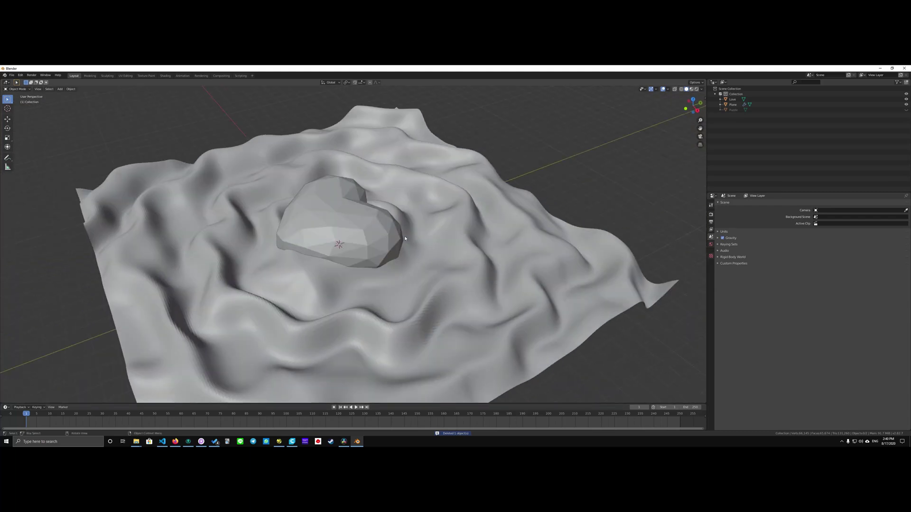
Step: Raise the trimmed heart slightly along the Z axis above the wavy plane
click(345, 221)
key(g)
key(z)
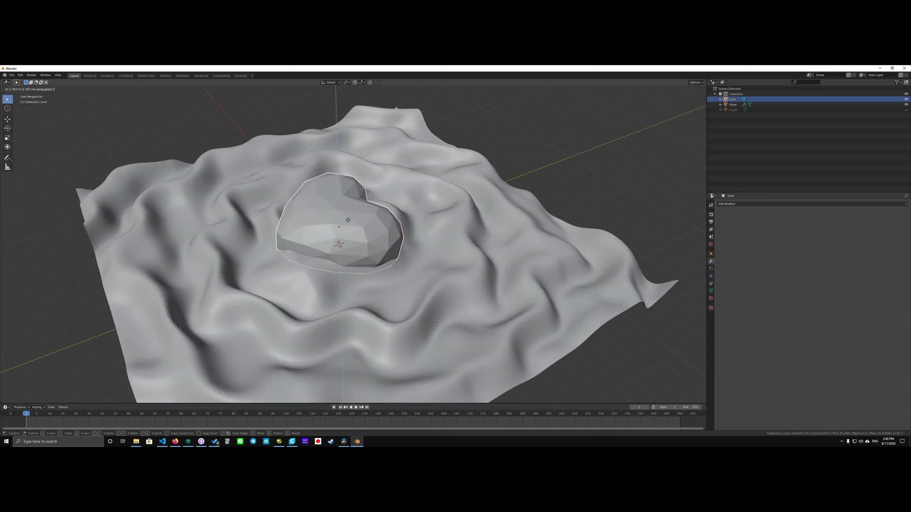
click(345, 219)
Step: Examine from several angles where the heart's lower edge meets the wavy plane
scroll(347, 219, down, 3)
mouse_move(377, 232)
middle_down()
mouse_move(406, 191)
mouse_move(427, 199)
mouse_move(411, 192)
mouse_move(394, 261)
mouse_move(422, 240)
middle_up()
scroll(422, 240, up, 5)
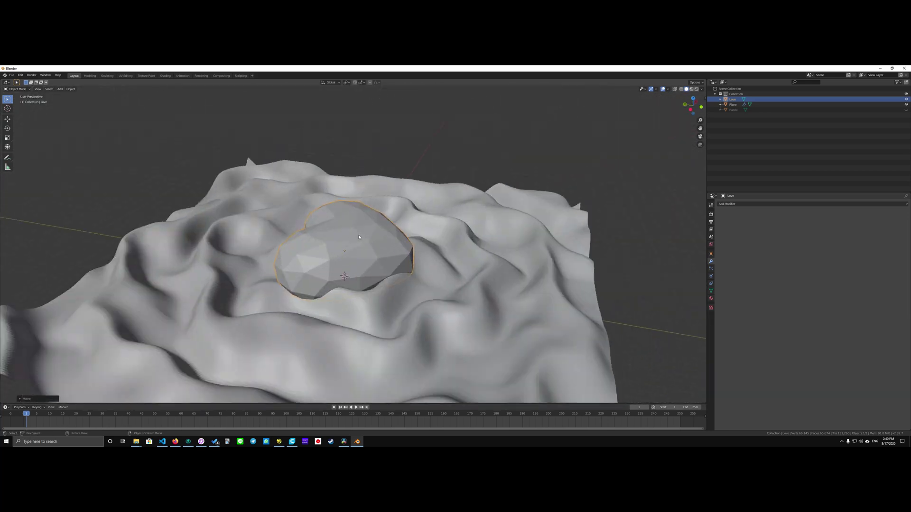
mouse_move(358, 279)
middle_down()
mouse_move(398, 269)
mouse_move(408, 243)
mouse_move(346, 259)
mouse_move(357, 284)
middle_up()
scroll(398, 269, up, 3)
middle_drag(422, 322, 353, 292)
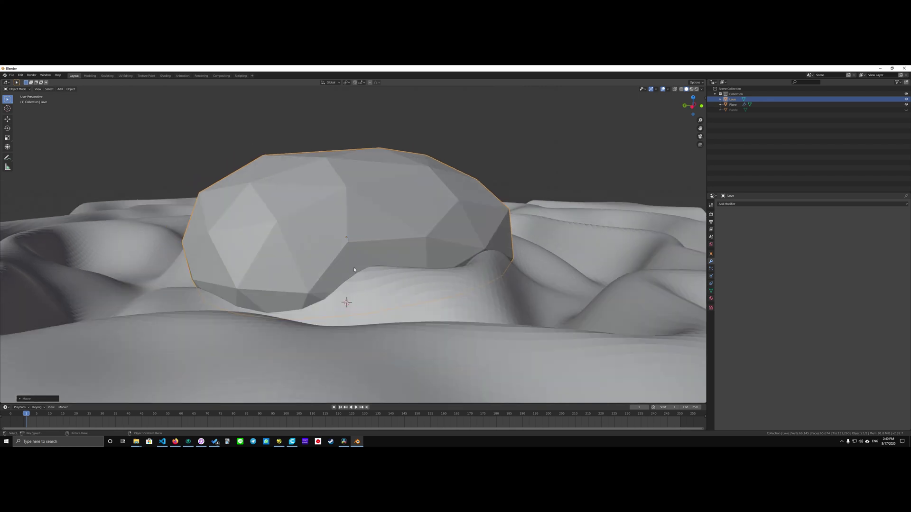
middle_drag(186, 282, 356, 343)
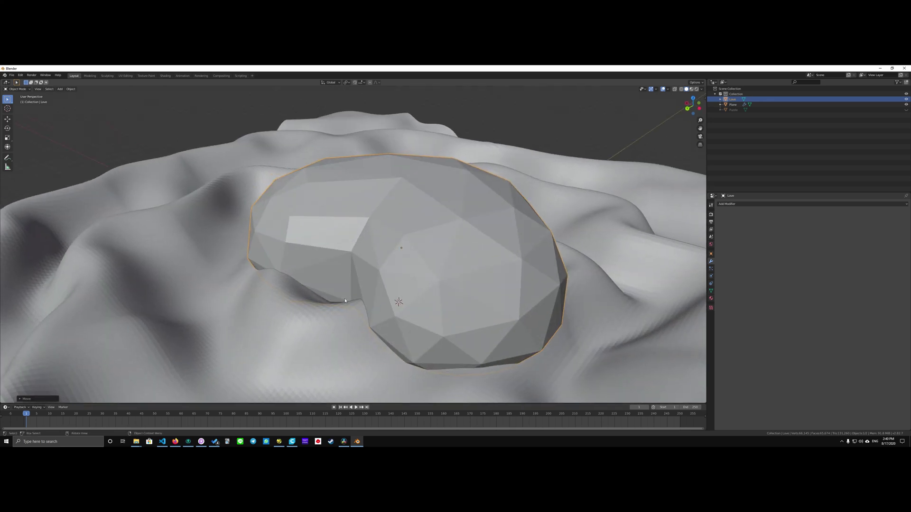
scroll(345, 301, down, 5)
middle_drag(296, 257, 228, 259)
Step: Try to join the heart into the wavy plane while its Multires and Displace modifiers are still unapplied
shift+click(474, 229)
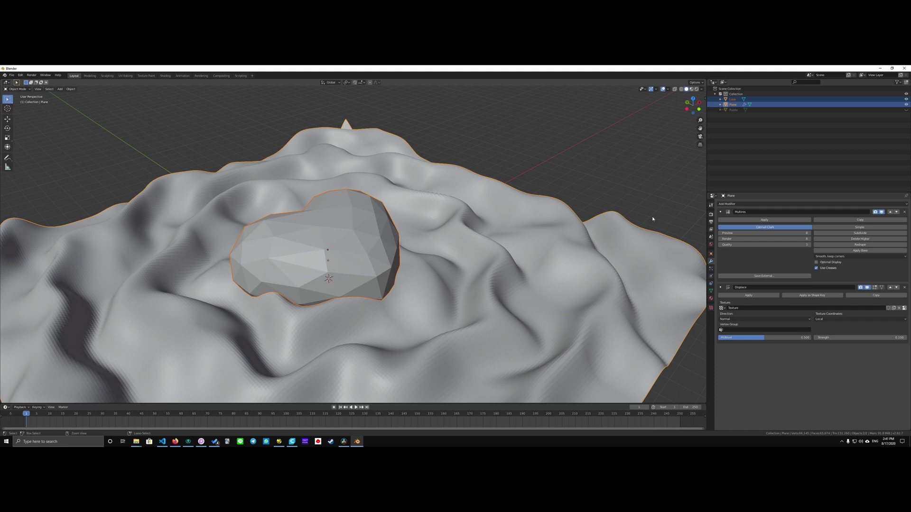
key(ctrl+j)
scroll(652, 217, down, 3)
middle_drag(545, 219, 482, 220)
scroll(482, 220, up, 3)
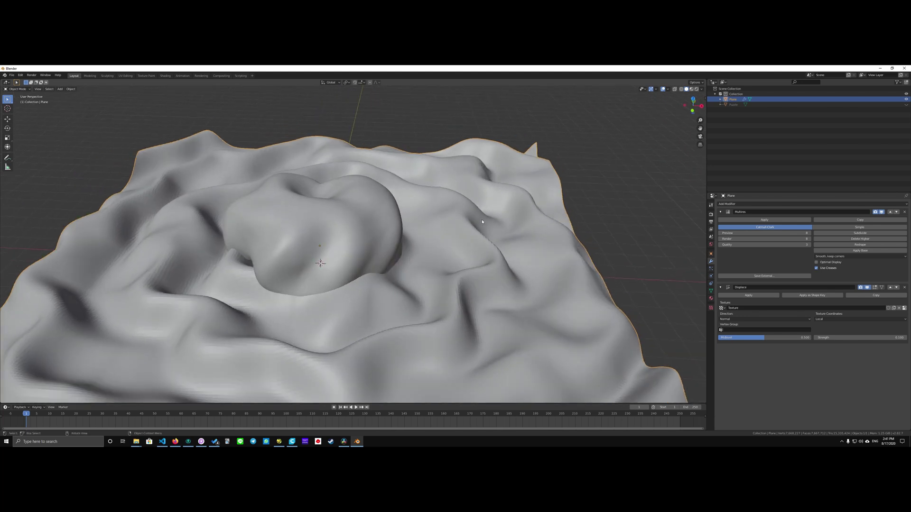
key(ctrl+z)
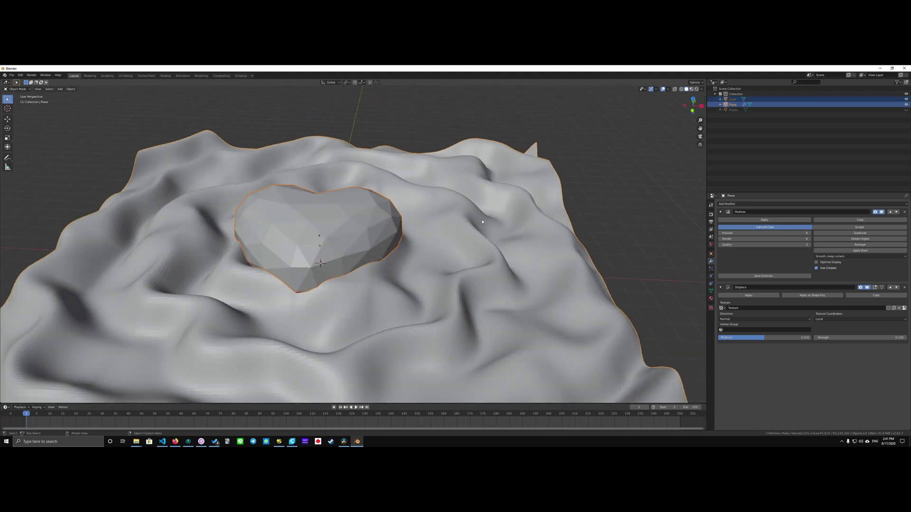
Step: Apply the wavy plane's Multires and Displace modifiers and join the heart into the plane
click(770, 221)
click(758, 220)
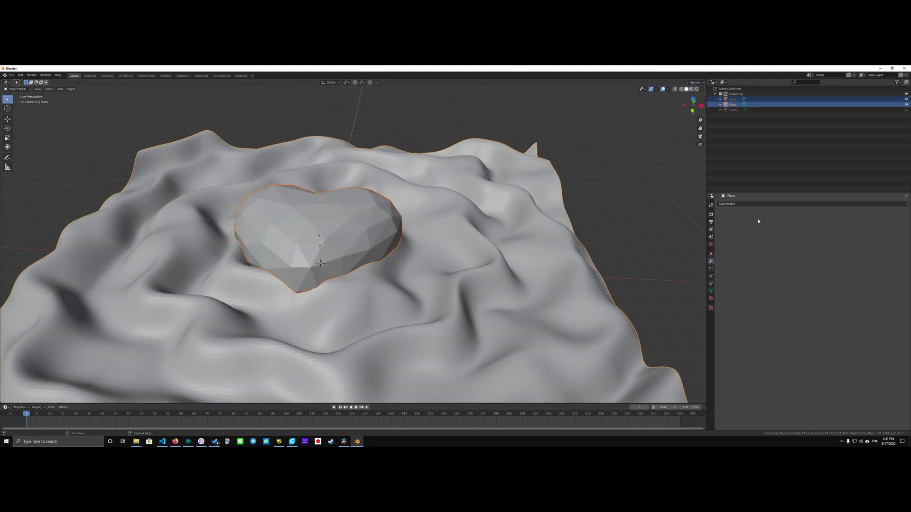
key(ctrl+j)
scroll(380, 220, down, 3)
middle_drag(360, 216, 374, 236)
scroll(364, 222, up, 3)
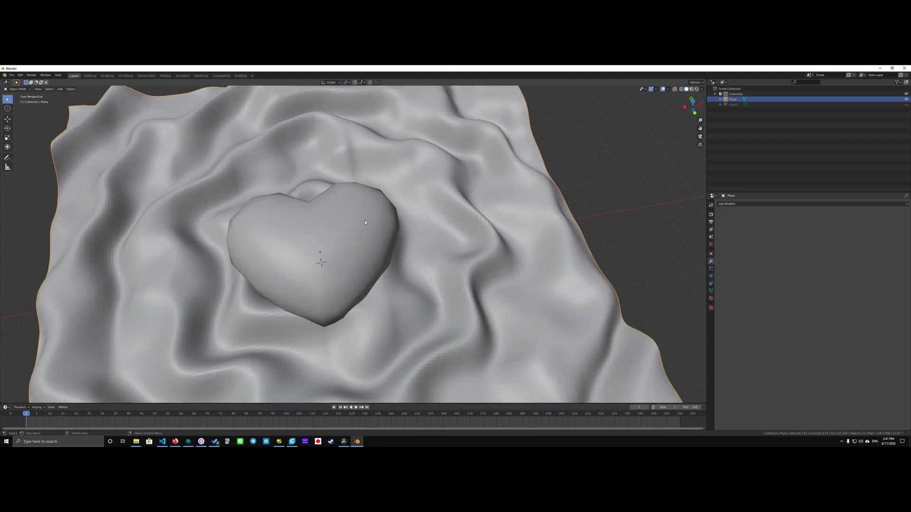
scroll(349, 226, down, 3)
scroll(349, 226, up, 3)
Step: Set the joined heart and plane object to flat shading
right_click(339, 229)
right_click(318, 221)
click(319, 221)
right_click(352, 212)
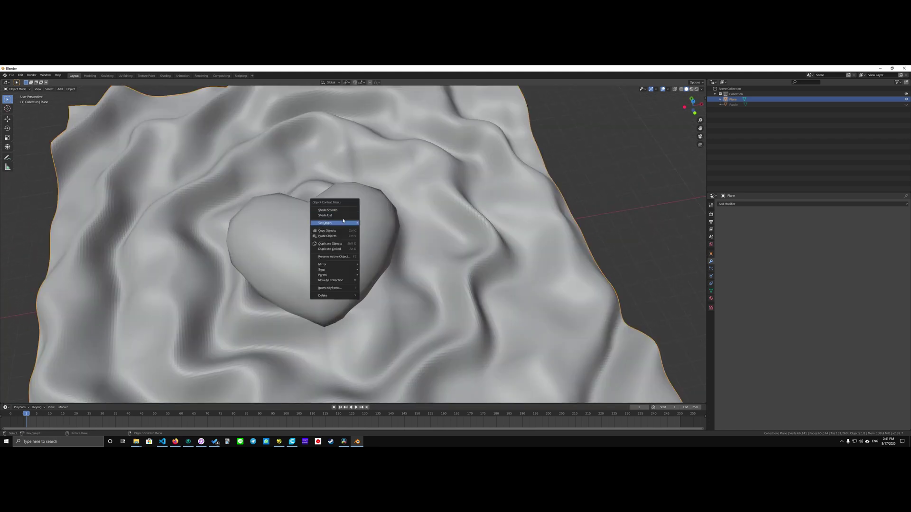
click(351, 222)
scroll(352, 223, down, 4)
middle_drag(352, 222, 384, 216)
scroll(400, 217, up, 5)
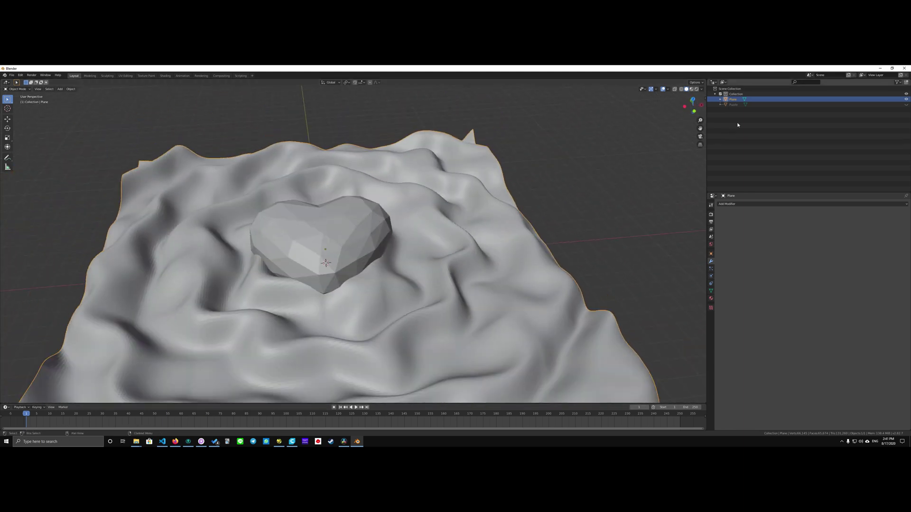
Step: Unhide the puzzle block above the joined plane
click(883, 104)
click(905, 105)
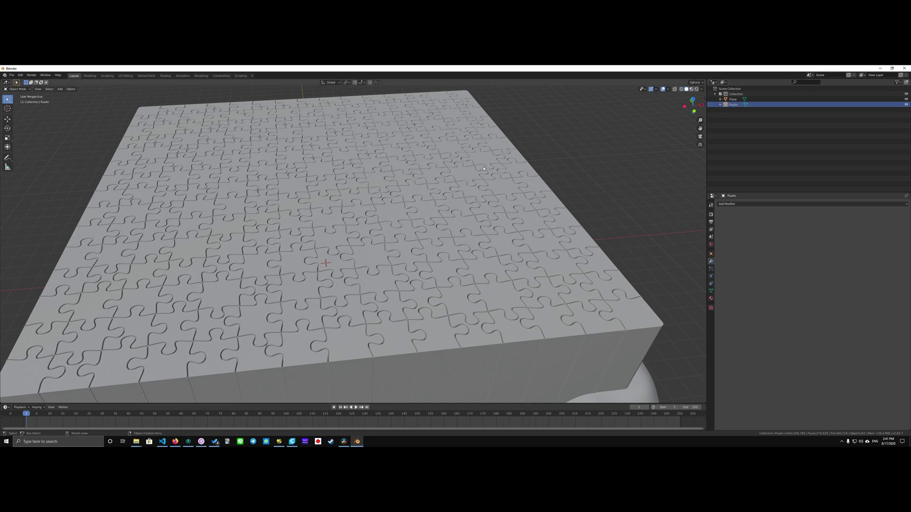
scroll(447, 139, down, 5)
middle_drag(447, 140, 441, 211)
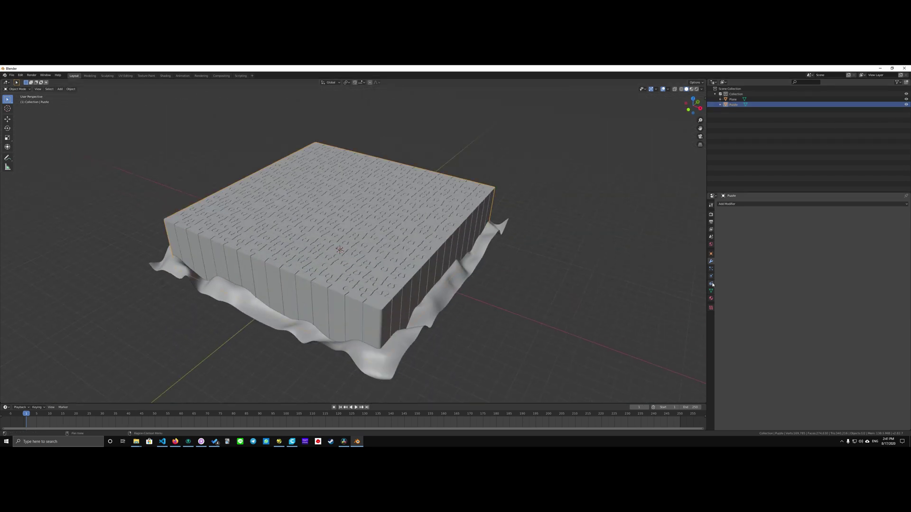
Step: Apply a Boolean Difference modifier to the puzzle block with the Plane as its object, and hide the plane
click(741, 204)
click(778, 228)
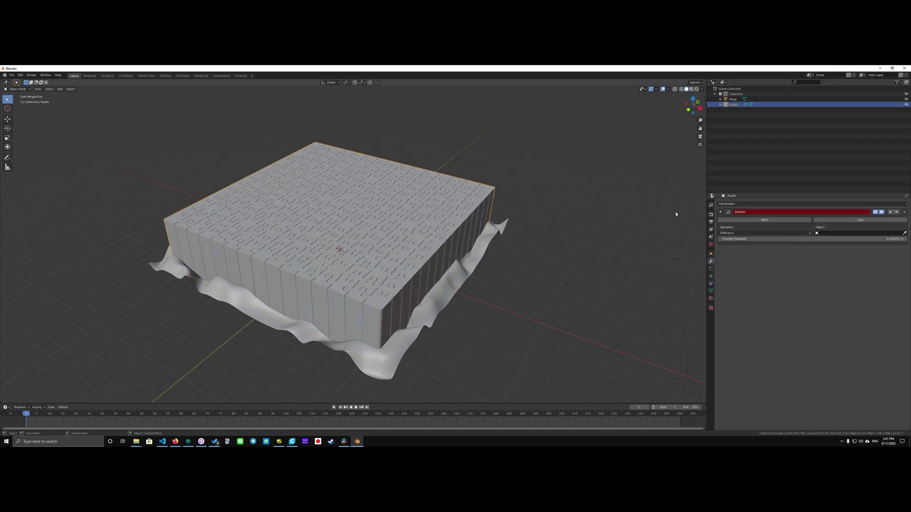
click(827, 234)
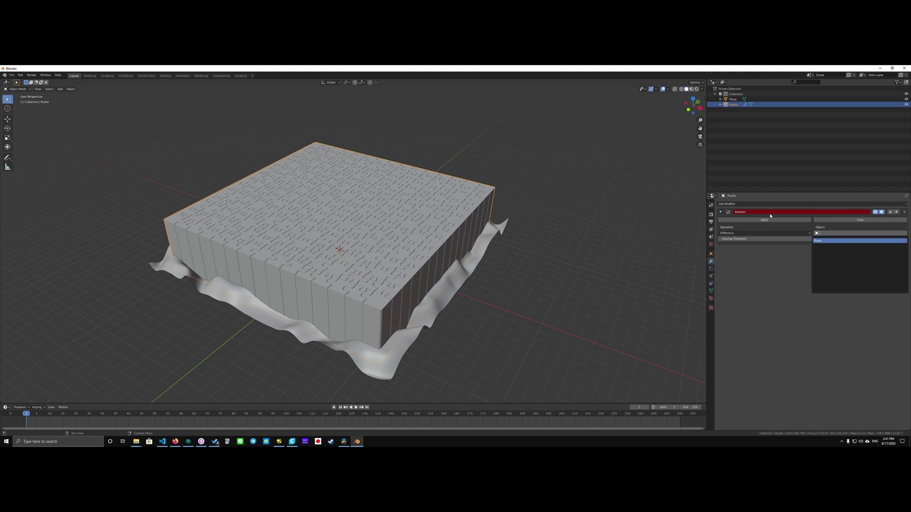
key(Return)
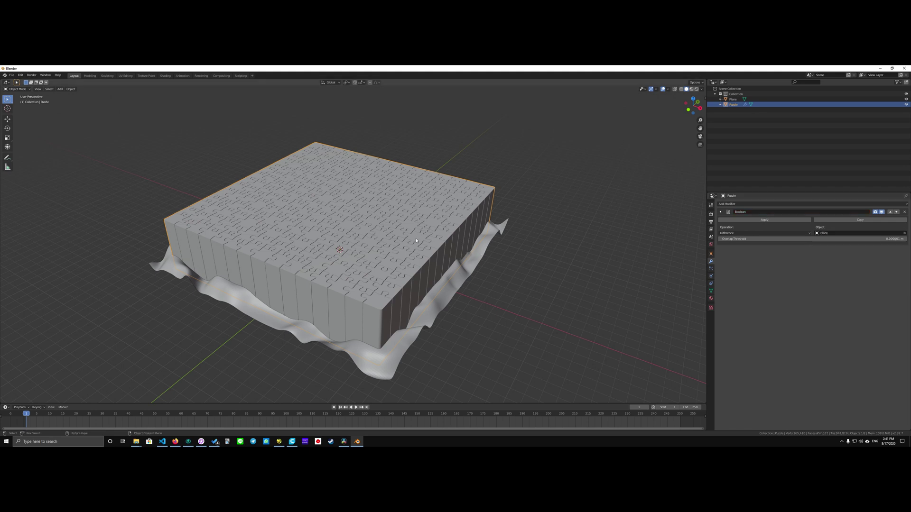
mouse_move(416, 240)
middle_down()
mouse_move(417, 200)
mouse_move(413, 223)
middle_up()
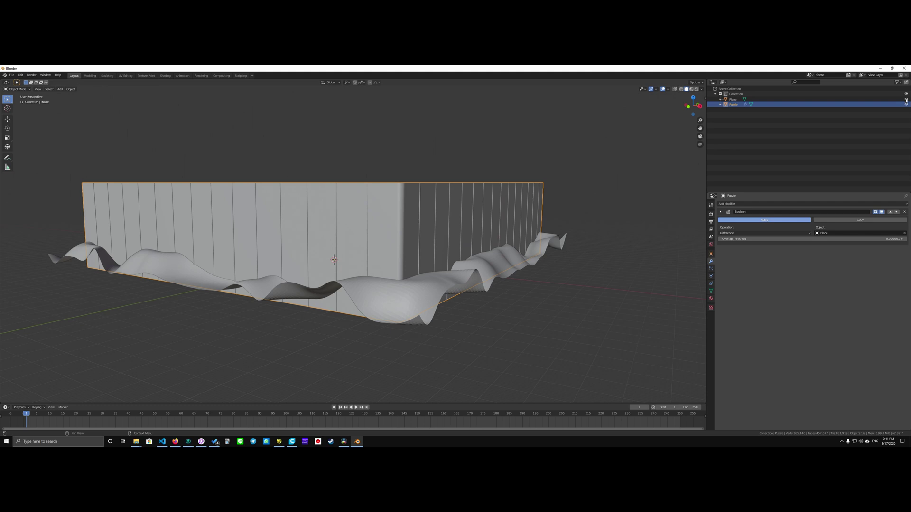
click(906, 99)
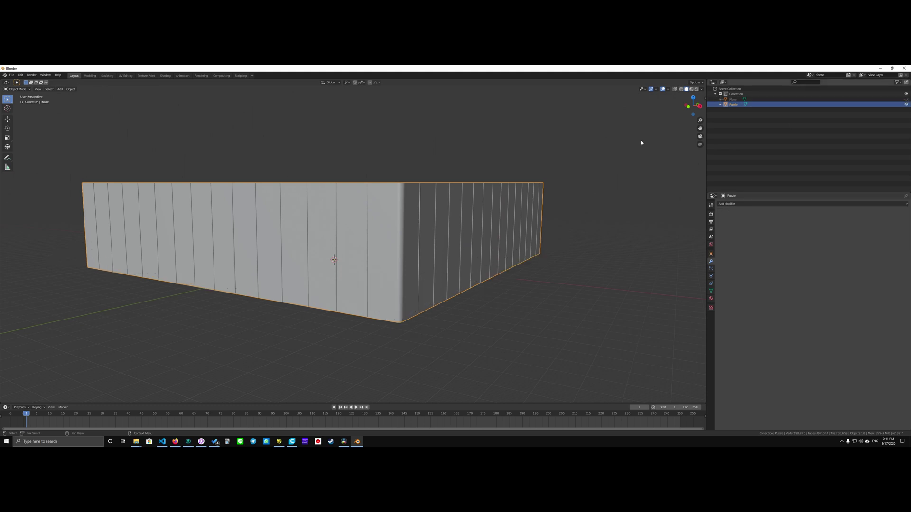
Step: In wireframe right view, delete the vertices along the puzzle block's top in edit mode, and return to solid shading
middle_drag(642, 142, 467, 215)
key(Tab)
key(KP_3)
scroll(466, 218, up, 3)
key(z)
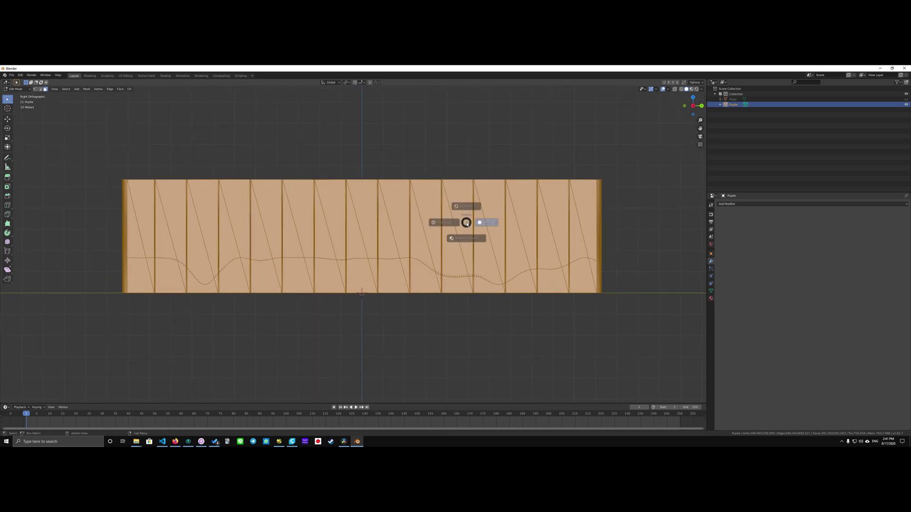
click(433, 222)
click(270, 180)
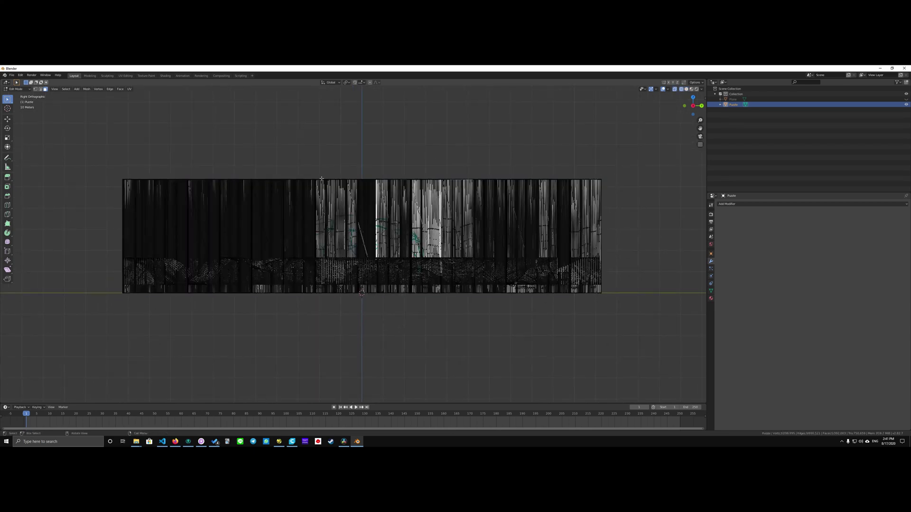
shift+middle_drag(319, 179, 324, 192)
drag(99, 161, 629, 196)
key(x)
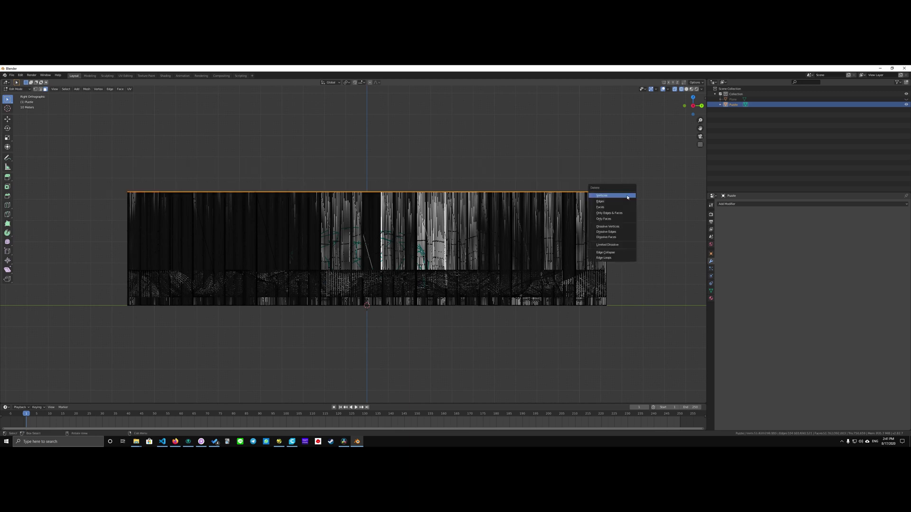
key(Return)
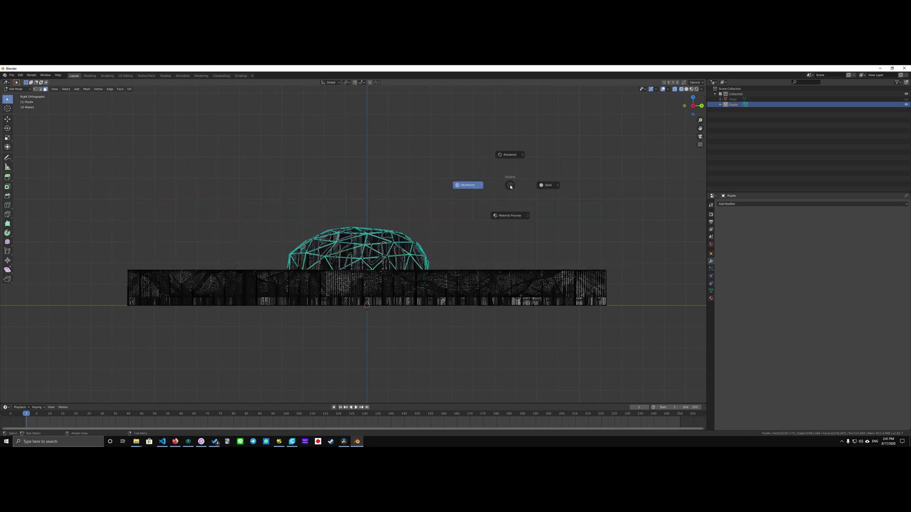
click(550, 187)
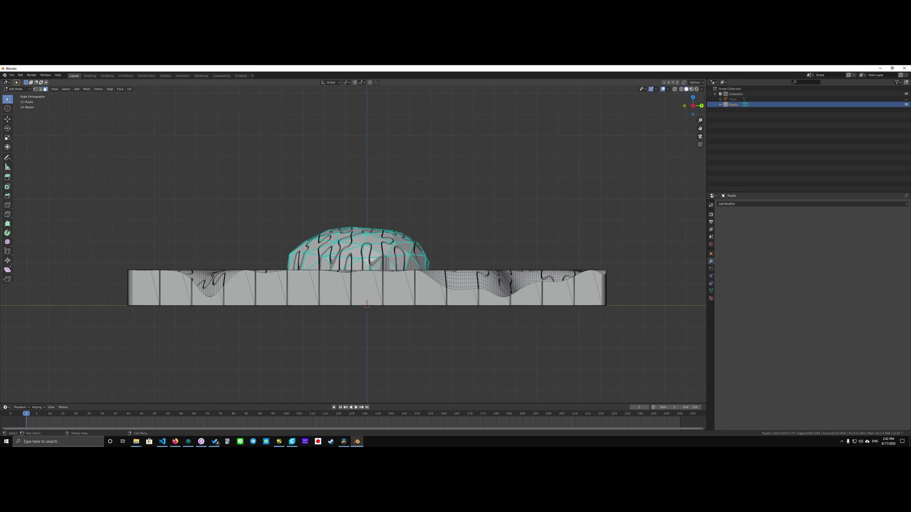
Step: Examine the cut puzzle surface around the heart for missing or broken pieces, in both edit and object mode
middle_drag(550, 186, 536, 266)
middle_drag(437, 287, 461, 285)
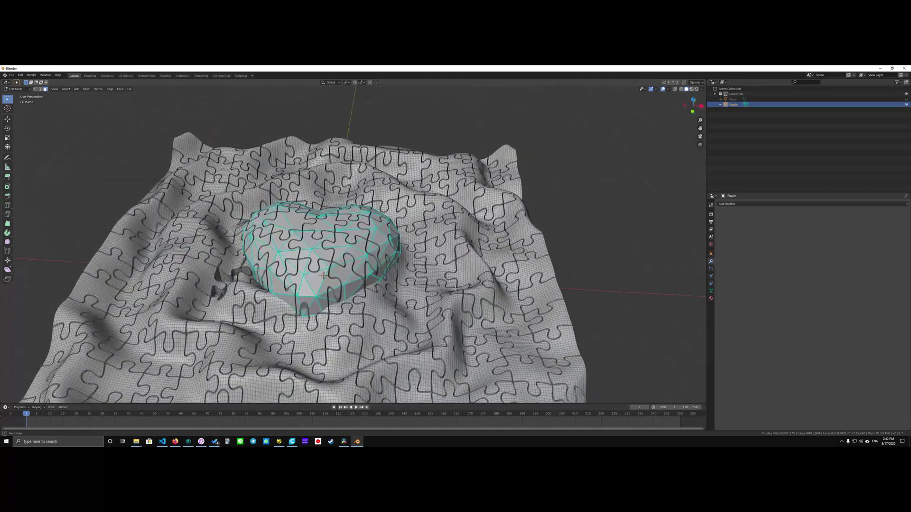
scroll(441, 287, down, 5)
middle_drag(372, 286, 428, 242)
scroll(428, 241, up, 9)
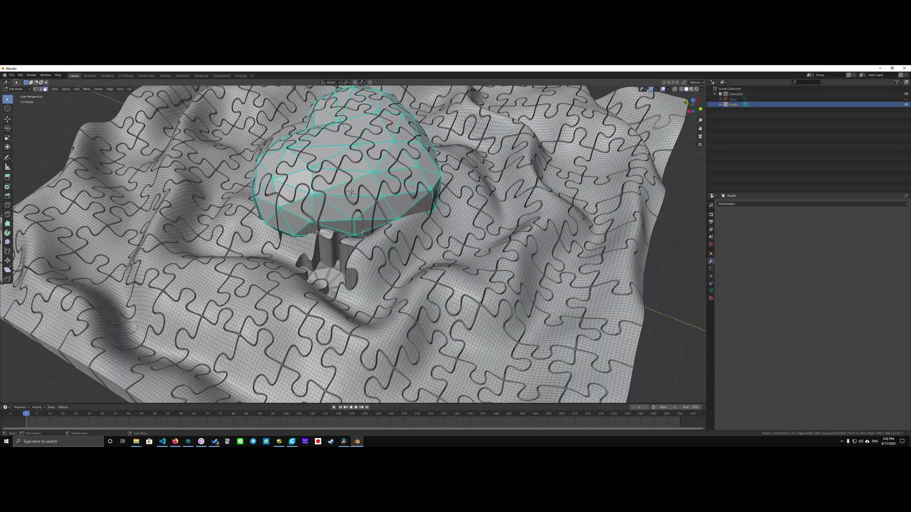
middle_drag(338, 266, 321, 279)
scroll(323, 278, down, 2)
scroll(323, 279, up, 3)
scroll(321, 278, down, 10)
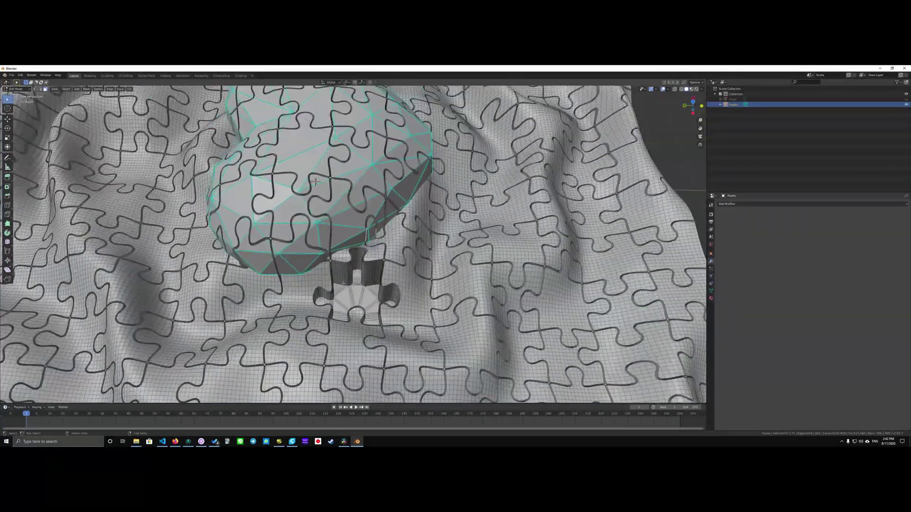
key(Tab)
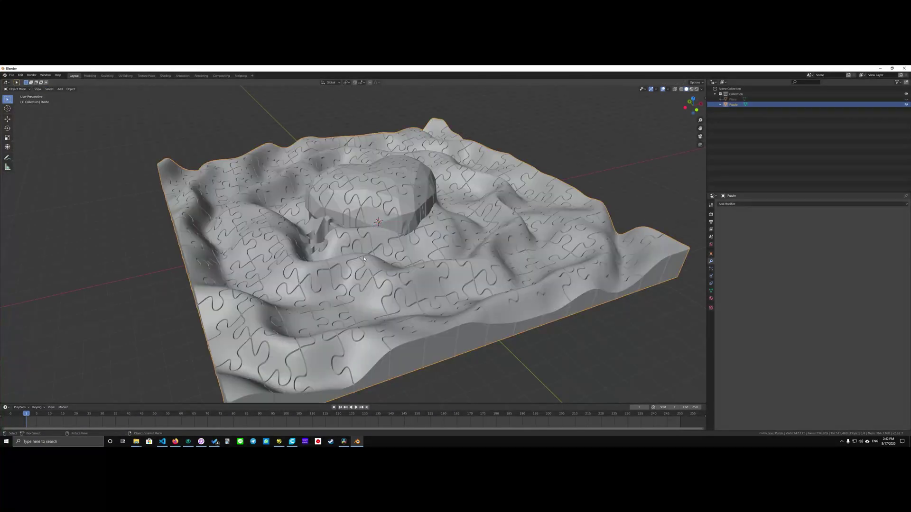
key(Tab)
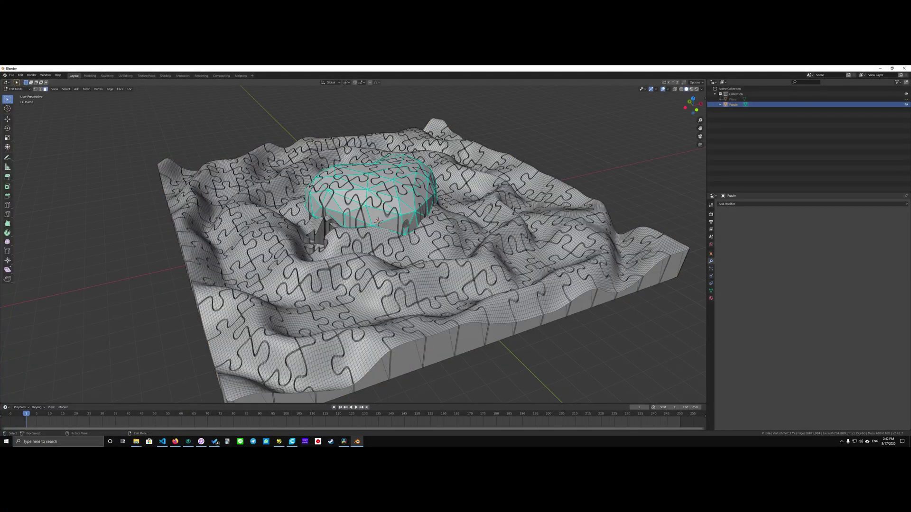
Step: Undo the deletion along the puzzle block's top, select the block's entire mesh, and return to object mode
key(ctrl+z)
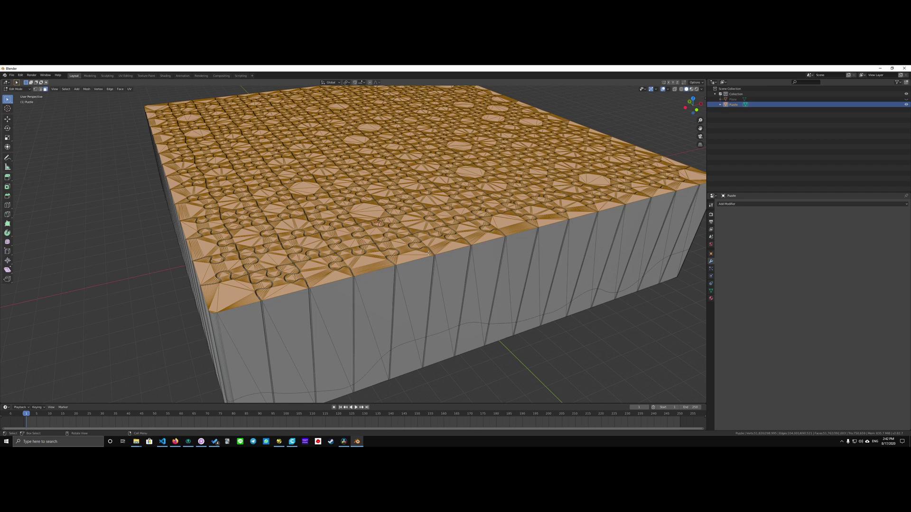
middle_drag(429, 252, 441, 256)
click(441, 257)
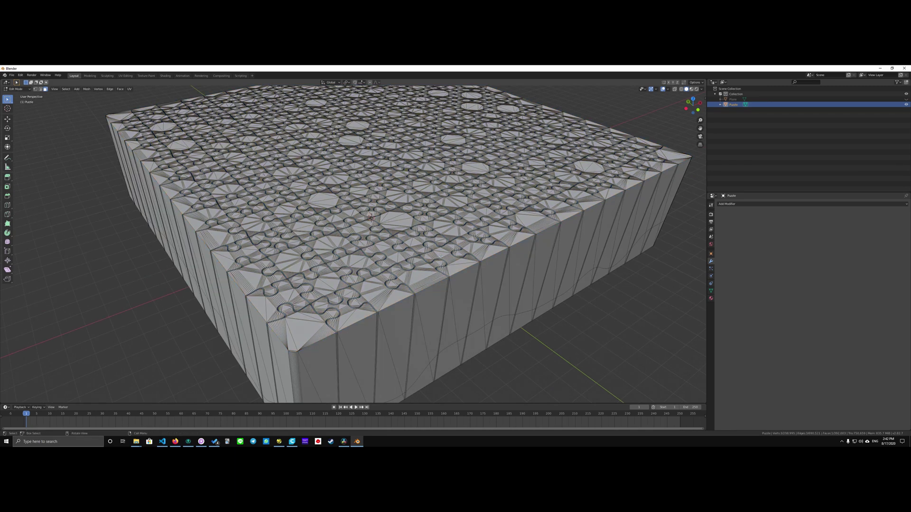
key(a)
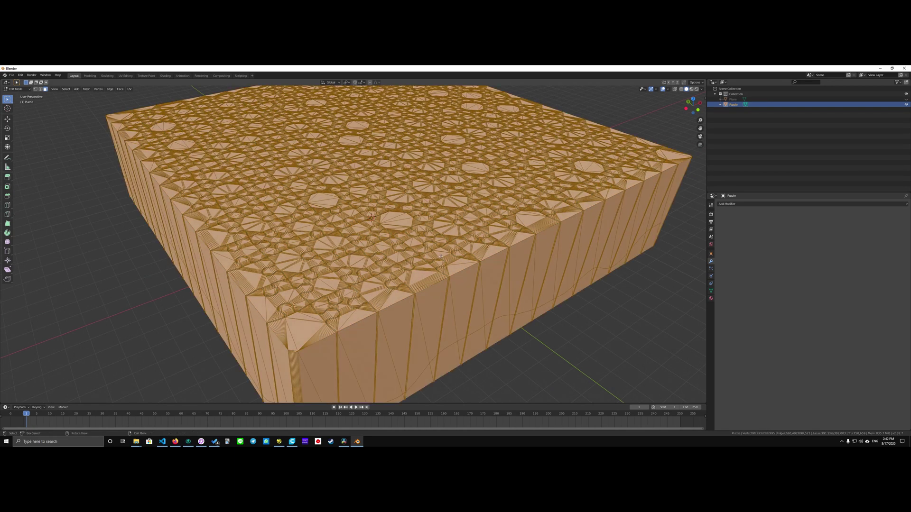
key(Tab)
scroll(396, 227, down, 4)
mouse_move(396, 226)
middle_down()
mouse_move(398, 188)
mouse_move(396, 219)
mouse_move(380, 225)
middle_up()
scroll(396, 209, up, 2)
scroll(396, 219, up, 1)
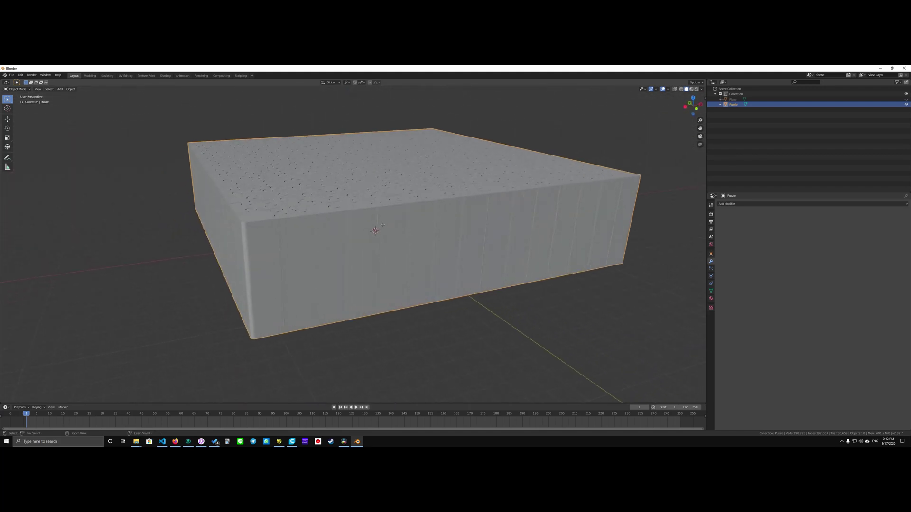
Step: Unhide the plane and apply a Boolean Difference modifier to the puzzle block with Plane as its object
click(906, 99)
middle_drag(547, 191, 415, 194)
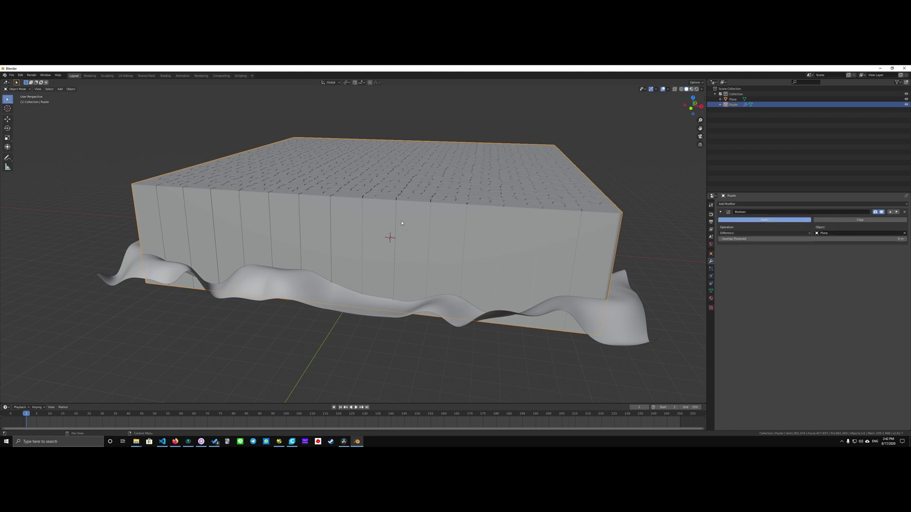
middle_drag(402, 224, 433, 234)
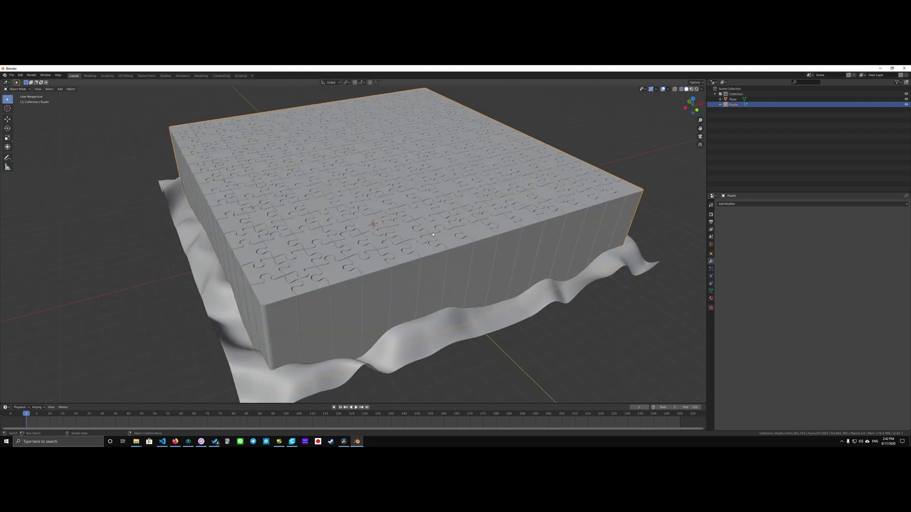
Step: Select only the geometry along the puzzle block's top in wireframe right view, delete its vertices, and leave edit mode
key(Tab)
key(KP_3)
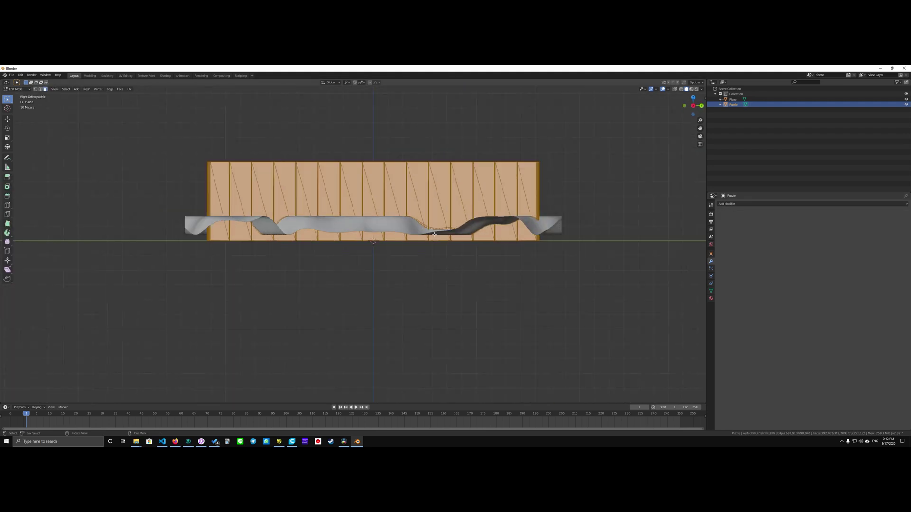
key(z)
click(360, 234)
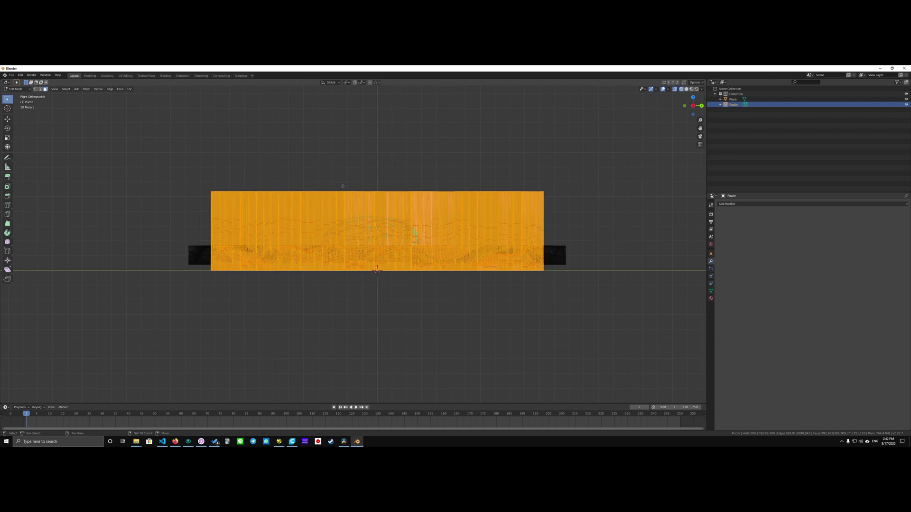
shift+middle_drag(212, 191, 221, 218)
click(229, 221)
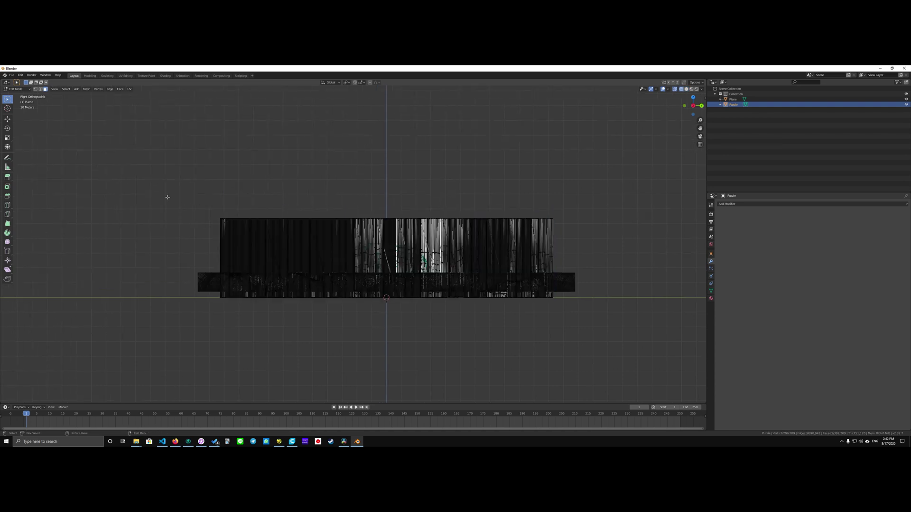
drag(171, 179, 591, 222)
key(x)
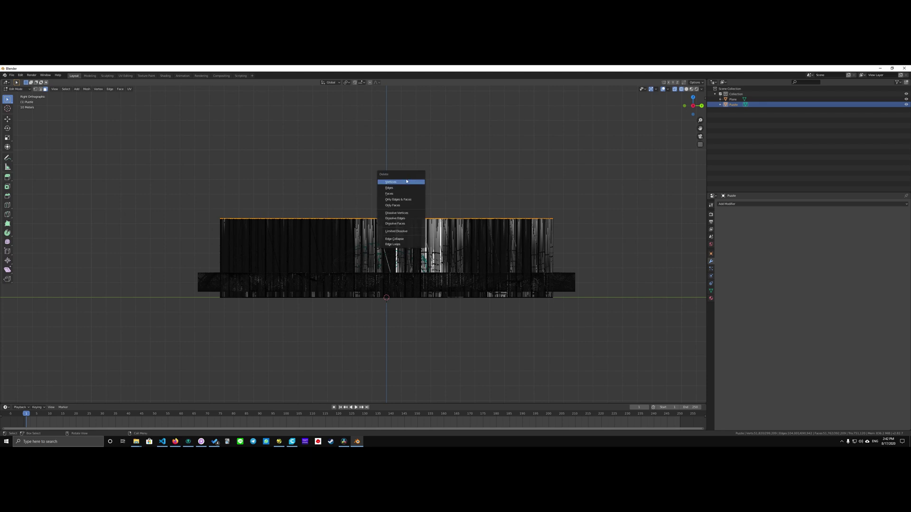
click(394, 192)
middle_drag(339, 166, 366, 148)
key(Tab)
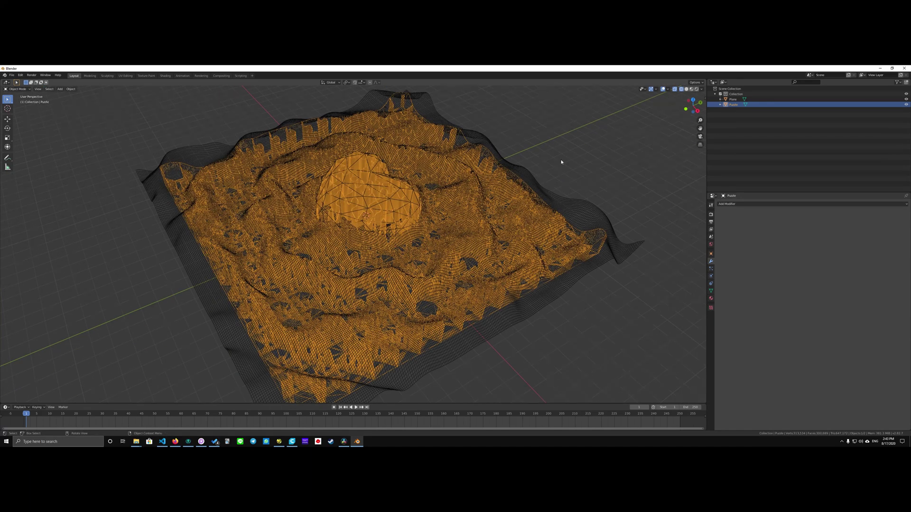
Step: Return to solid shading and hide the plane to check the cut puzzle's wavy heart surface and flat underside
click(605, 163)
middle_drag(354, 159, 376, 185)
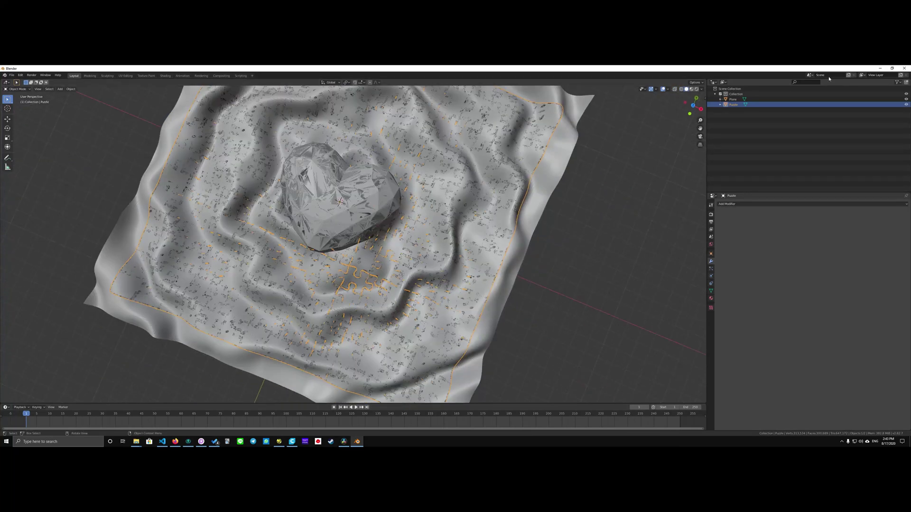
click(906, 100)
middle_drag(546, 213, 555, 239)
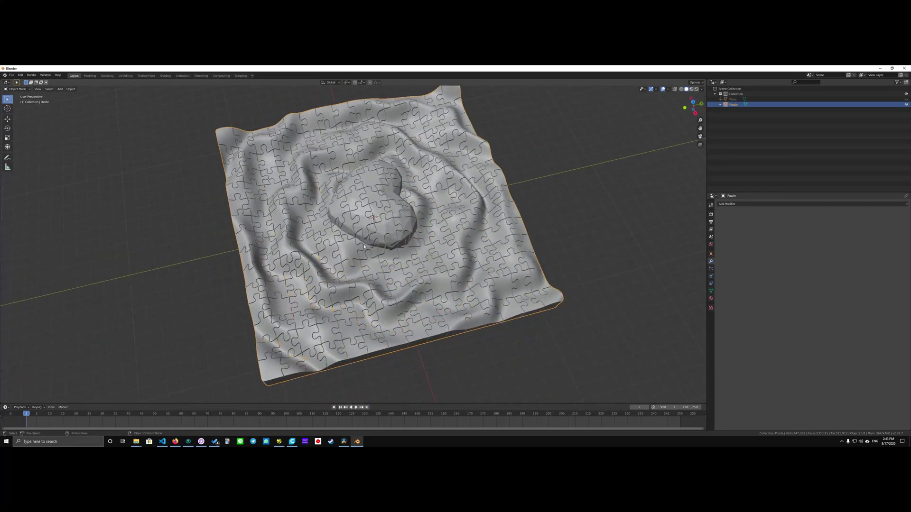
middle_drag(364, 246, 369, 105)
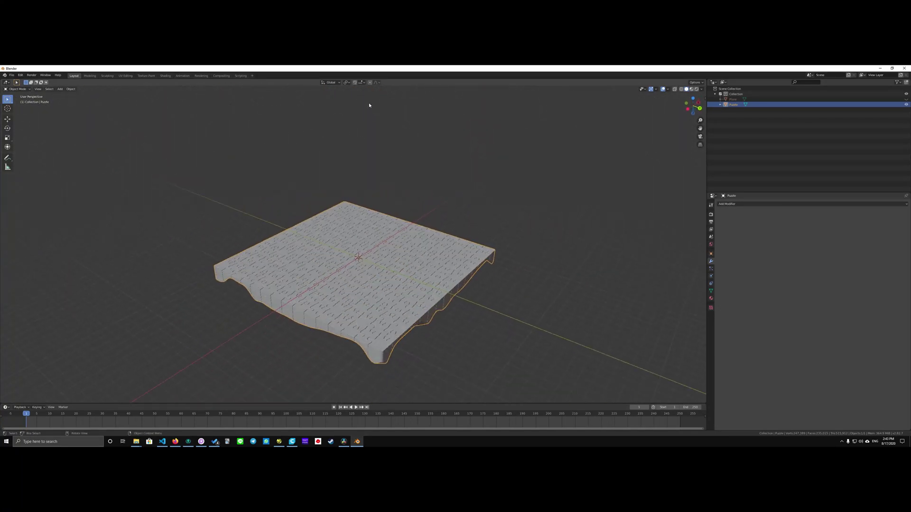
middle_drag(378, 172, 316, 180)
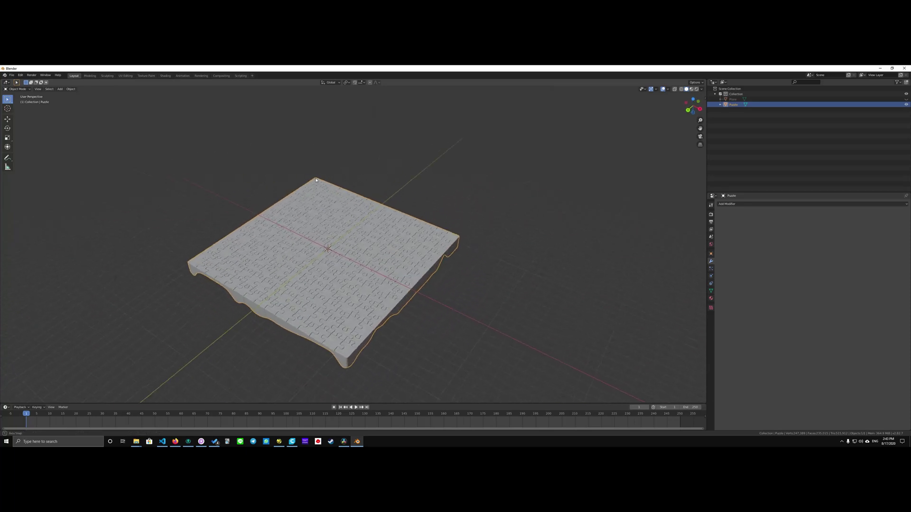
middle_drag(333, 224, 380, 232)
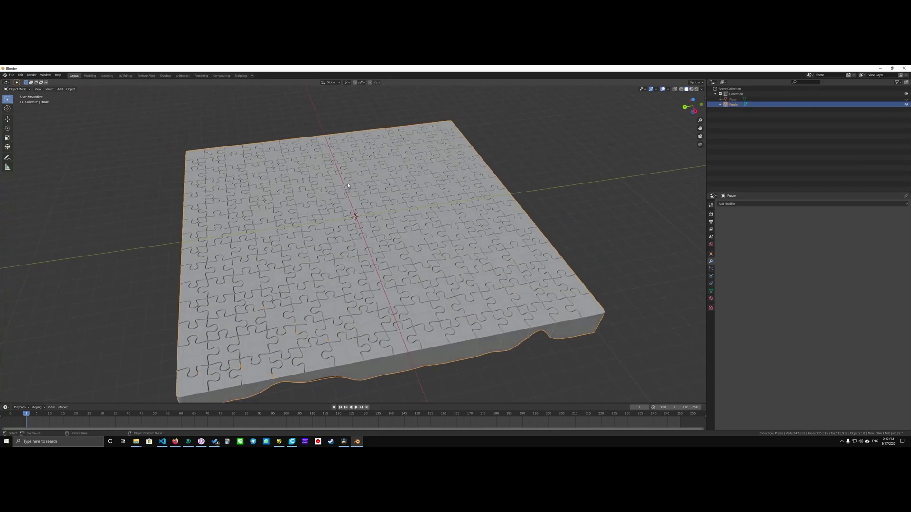